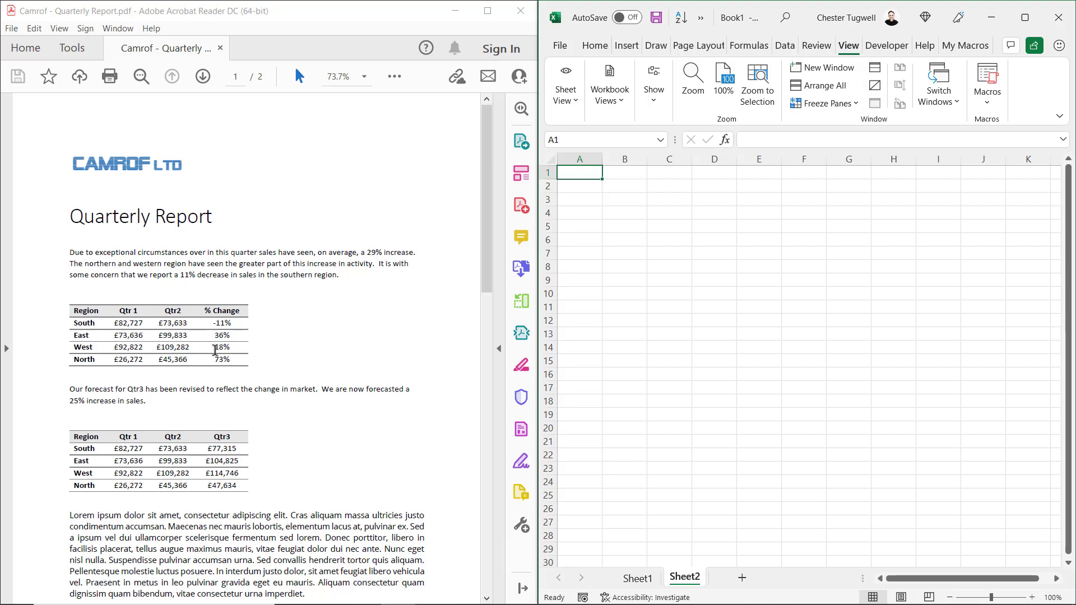
Copy the first table of the Quarterly Report PDF and paste it into cell A1 of the blank Excel sheet
drag(77, 310, 247, 367)
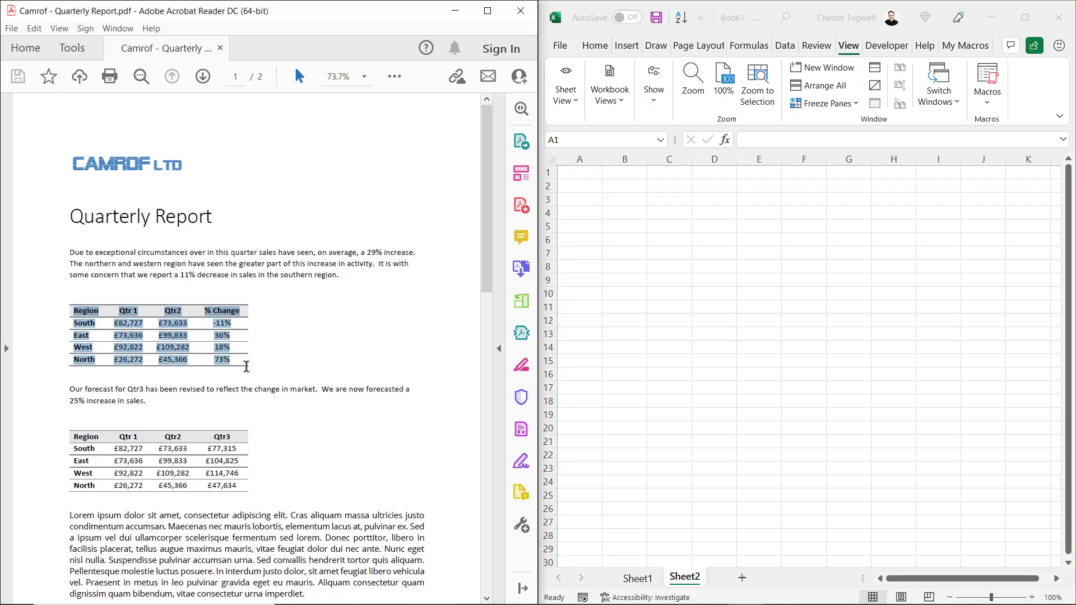
key(ctrl+c)
click(593, 171)
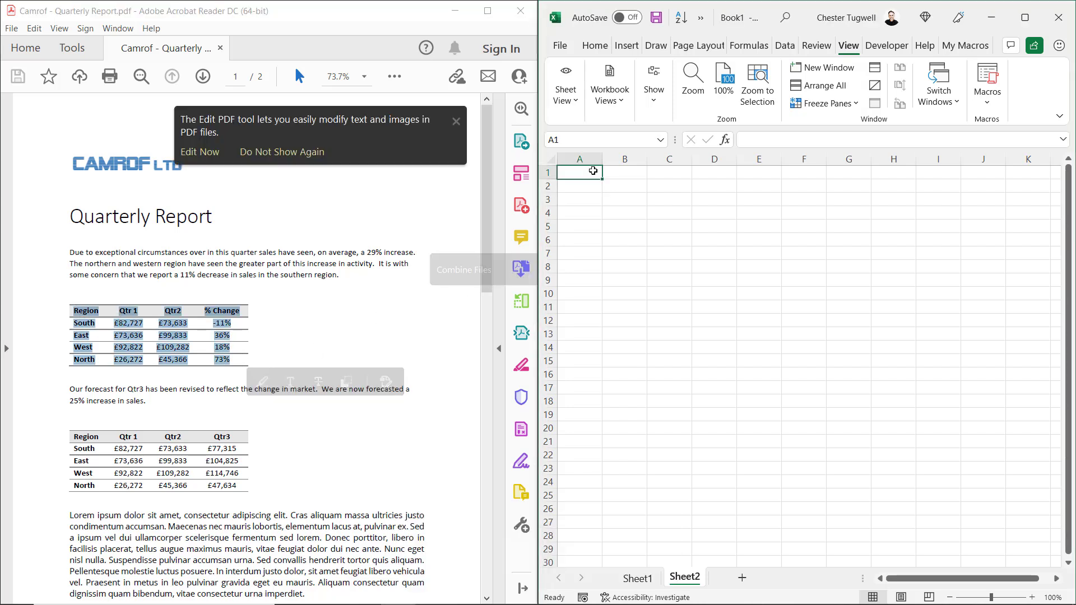
key(ctrl+v)
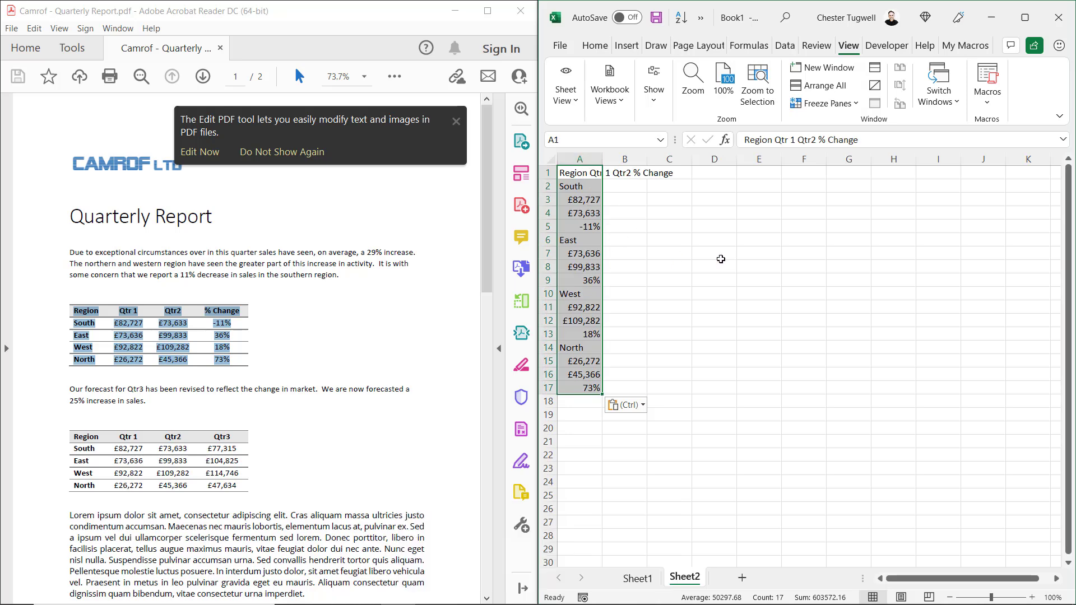
Paste the copied table into the blank Word document, and copy it from there into cell F4 of the Excel sheet
drag(941, 42, 736, 71)
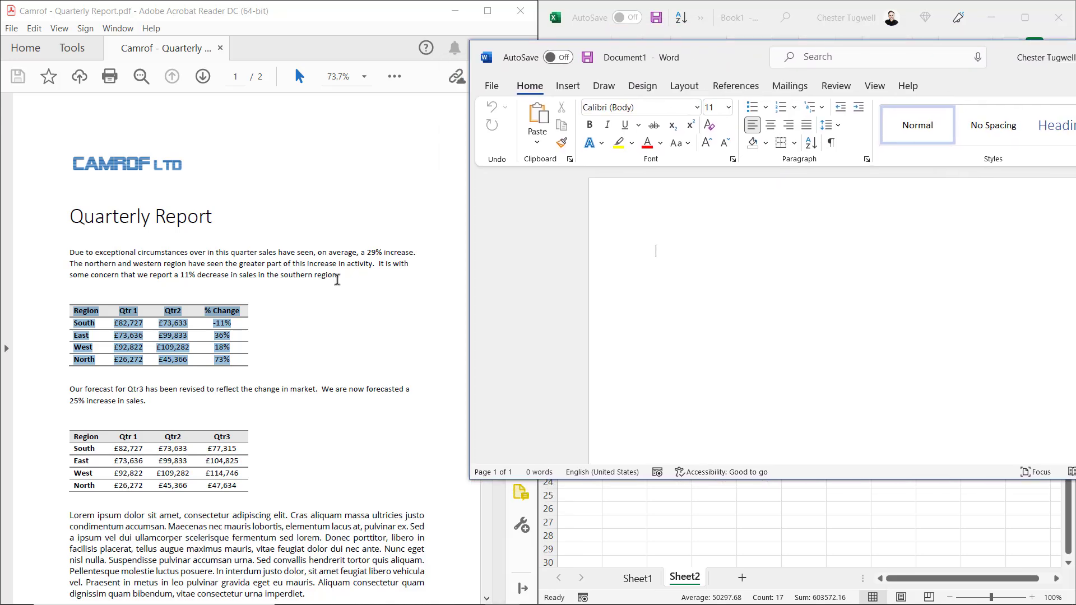
key(ctrl+v)
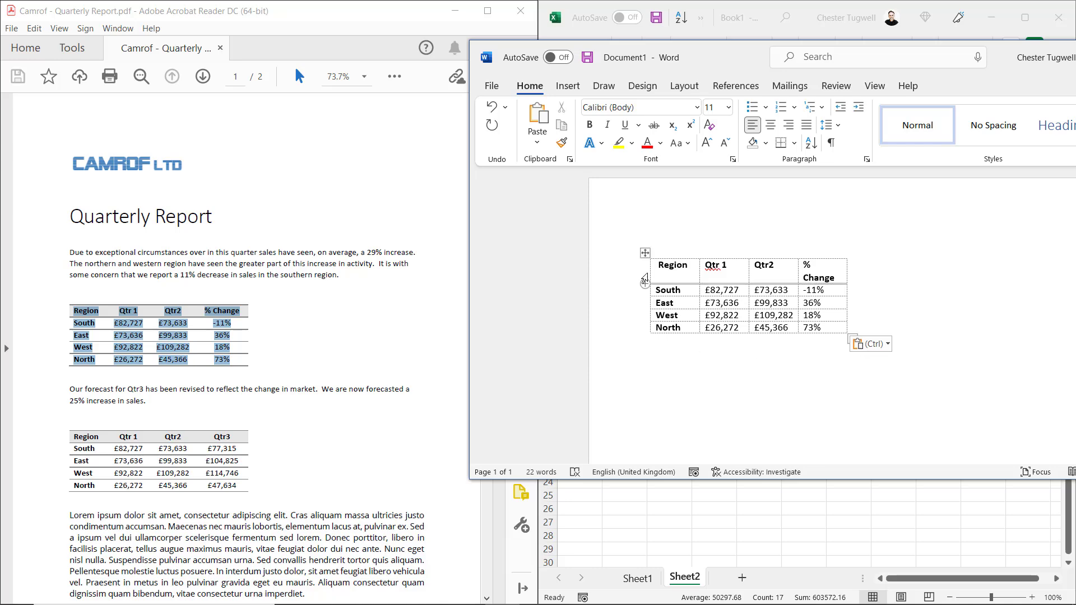
click(646, 254)
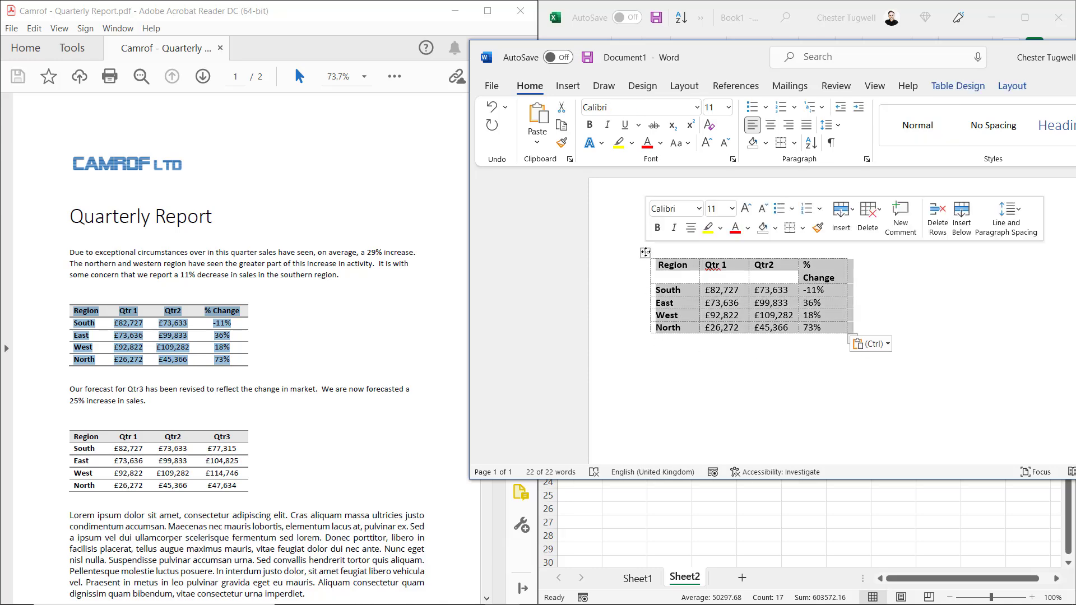
key(ctrl+c)
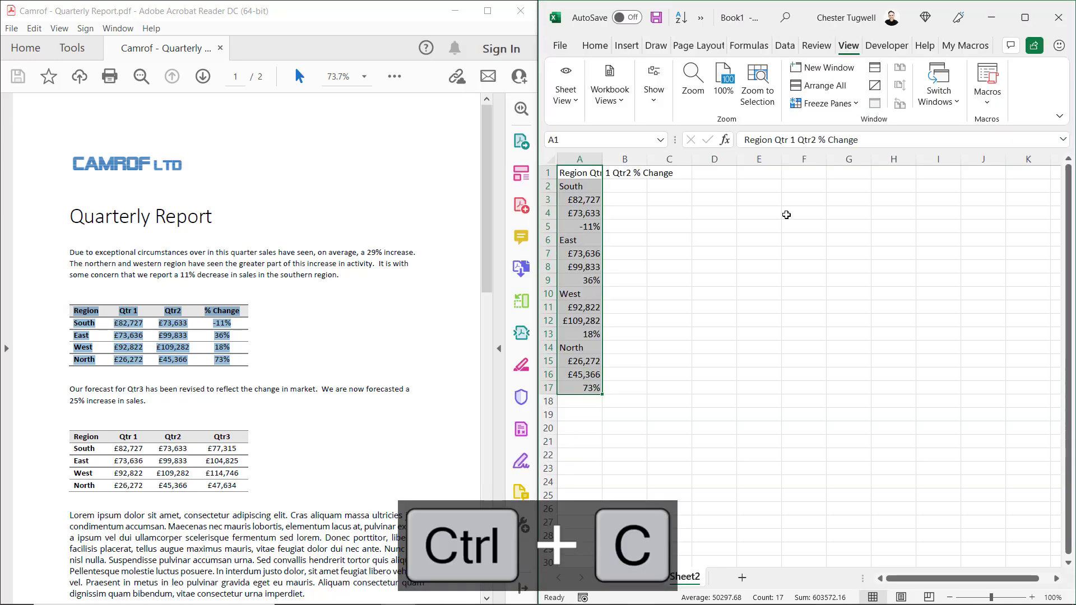
click(804, 213)
key(ctrl+v)
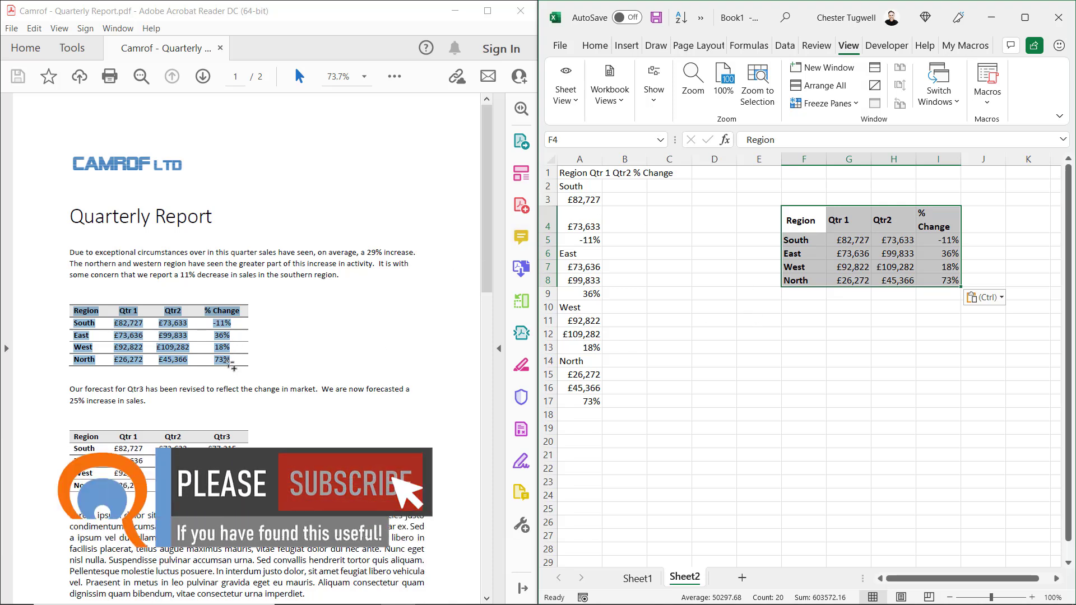
Open the Camrof - Quarterly Report PDF in Word and accept its conversion to an editable document
click(990, 19)
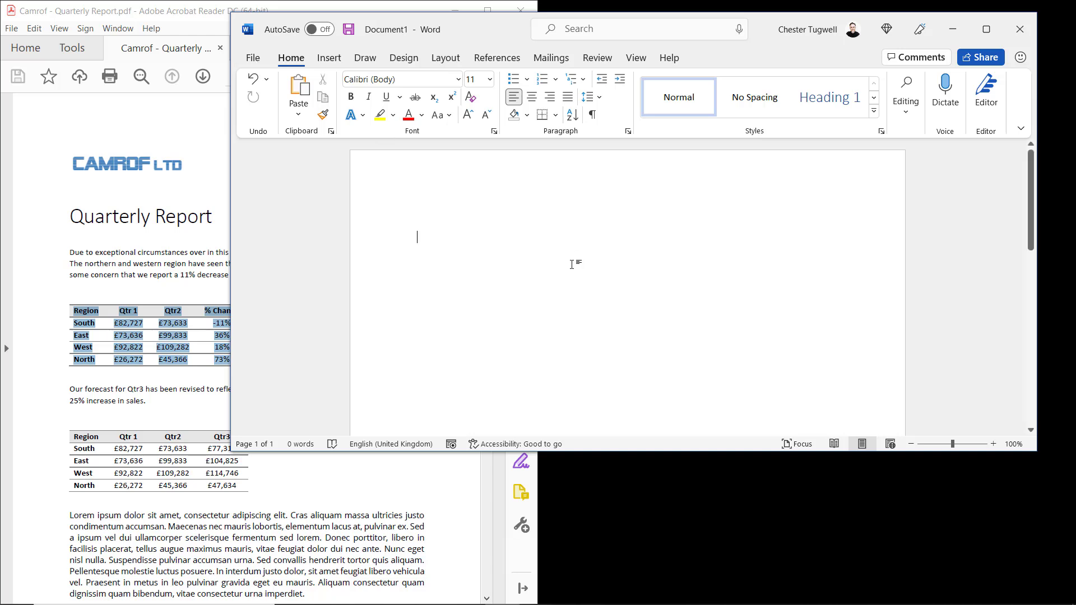
click(254, 58)
click(279, 147)
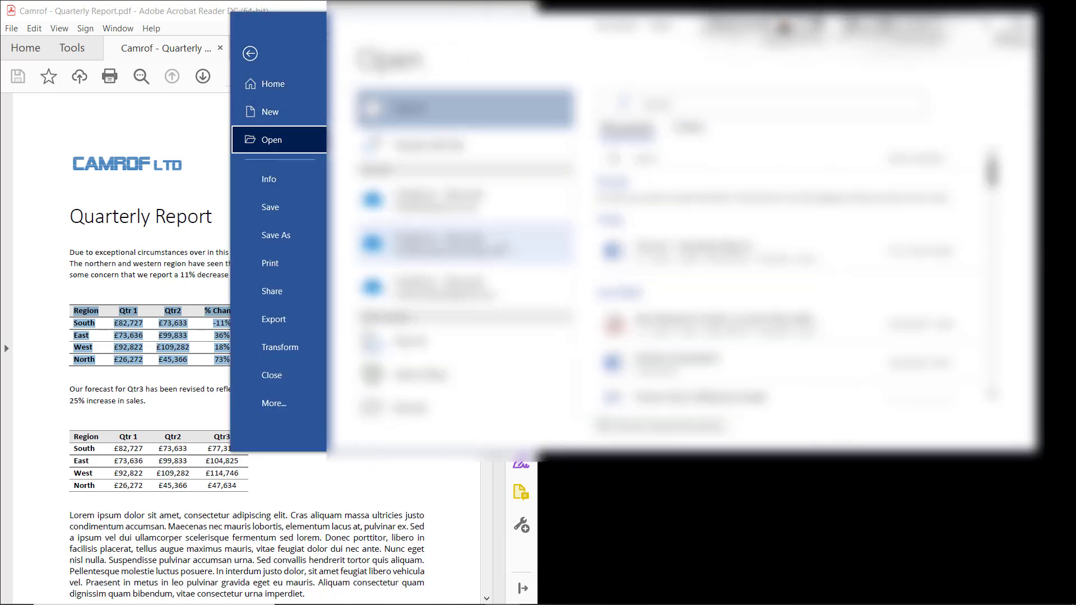
click(409, 342)
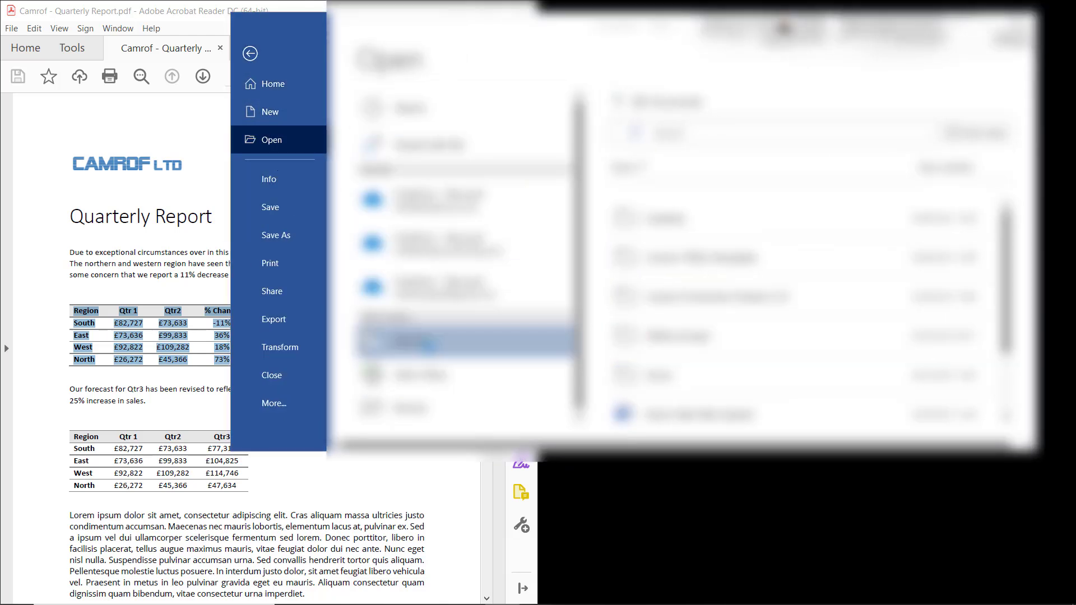
scroll(314, 185, down, 3)
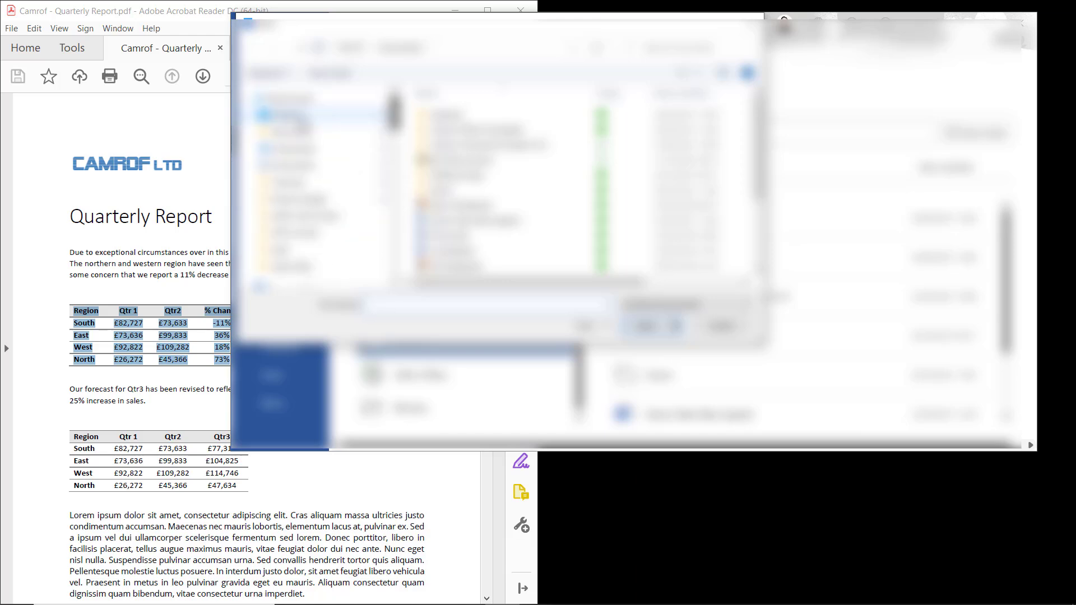
click(281, 278)
click(471, 130)
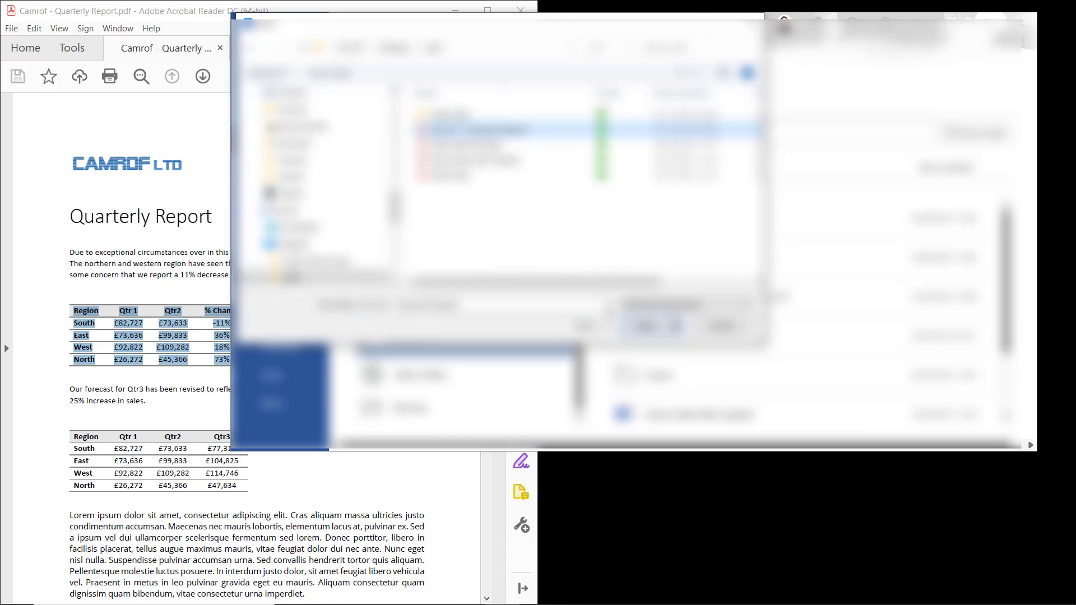
click(641, 328)
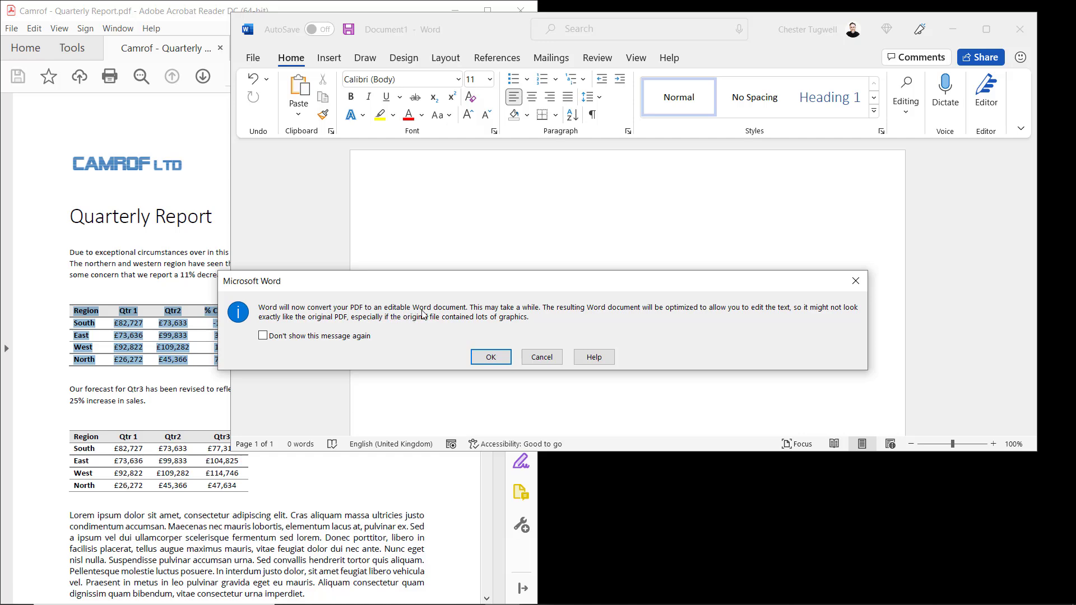
click(491, 357)
Copy the first table, with the % Change column, from the converted Word document into cell F12 of the Excel sheet
scroll(577, 302, down, 5)
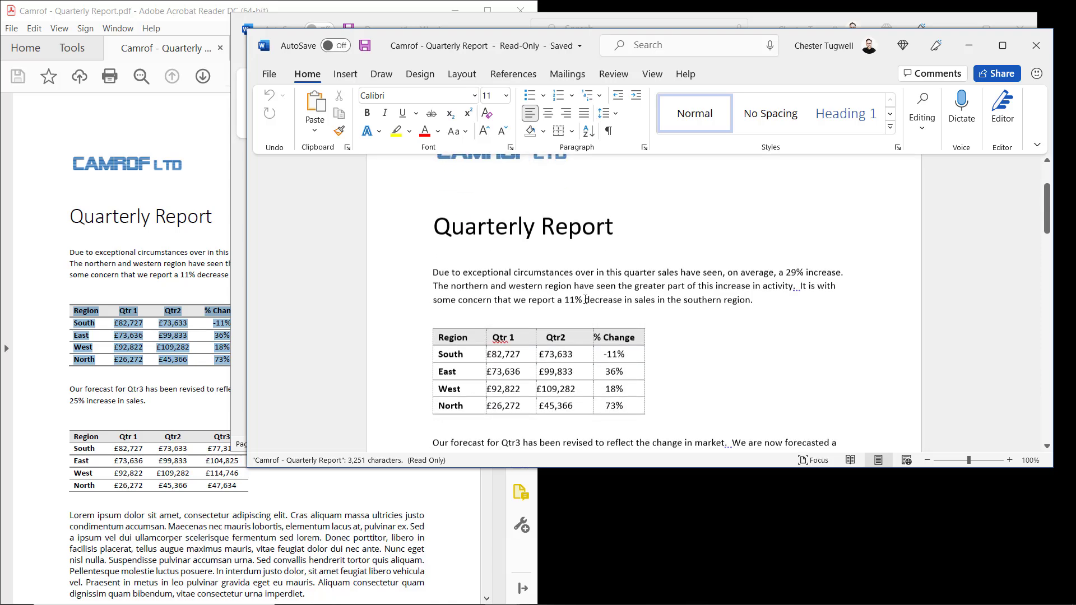
scroll(712, 284, down, 3)
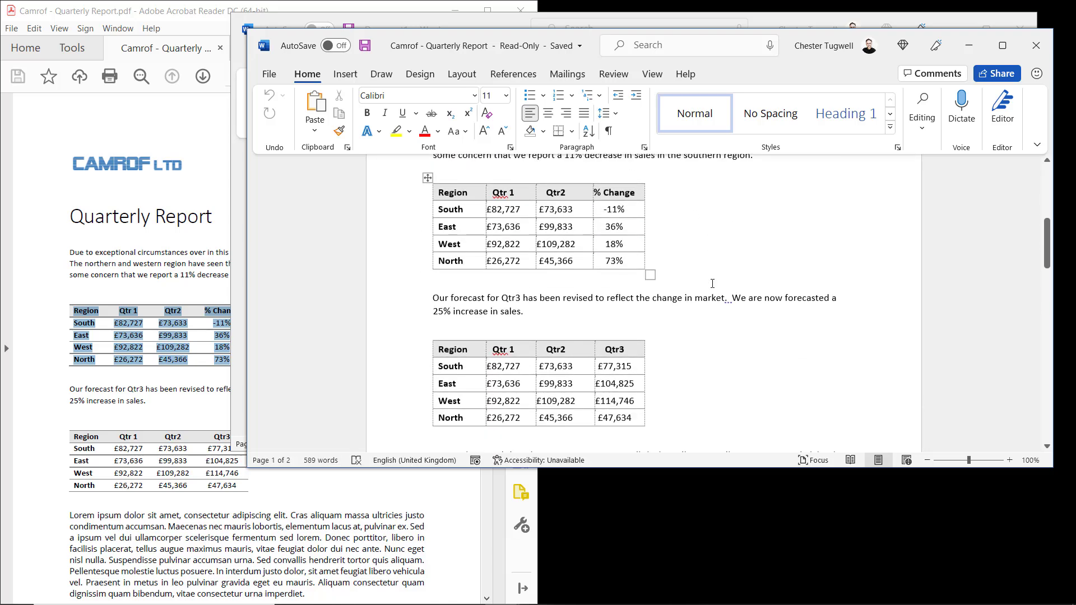
scroll(712, 283, down, 1)
scroll(712, 284, up, 5)
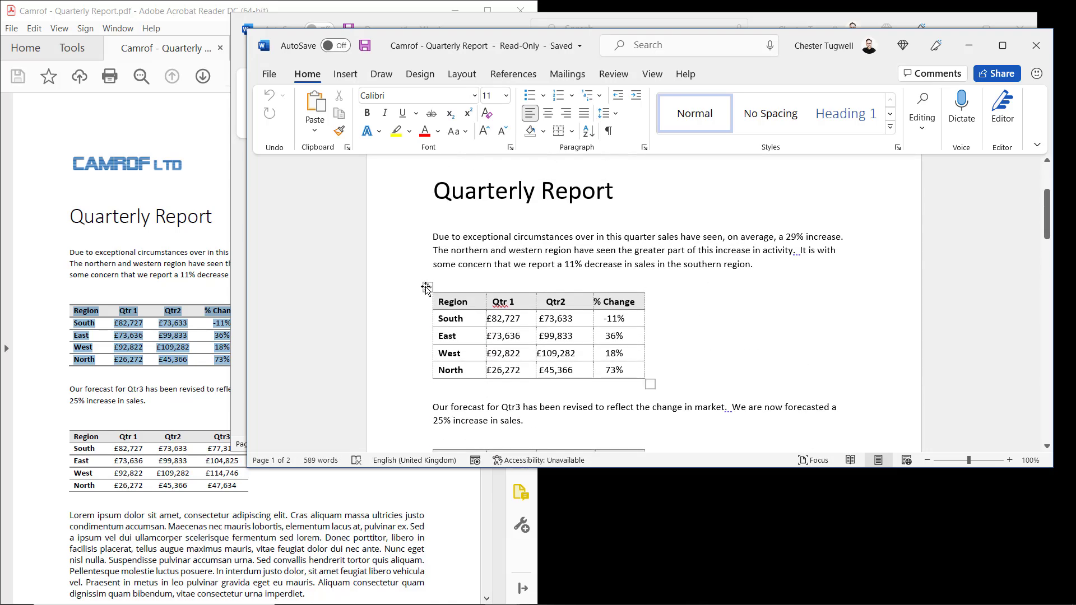
click(426, 286)
key(ctrl+c)
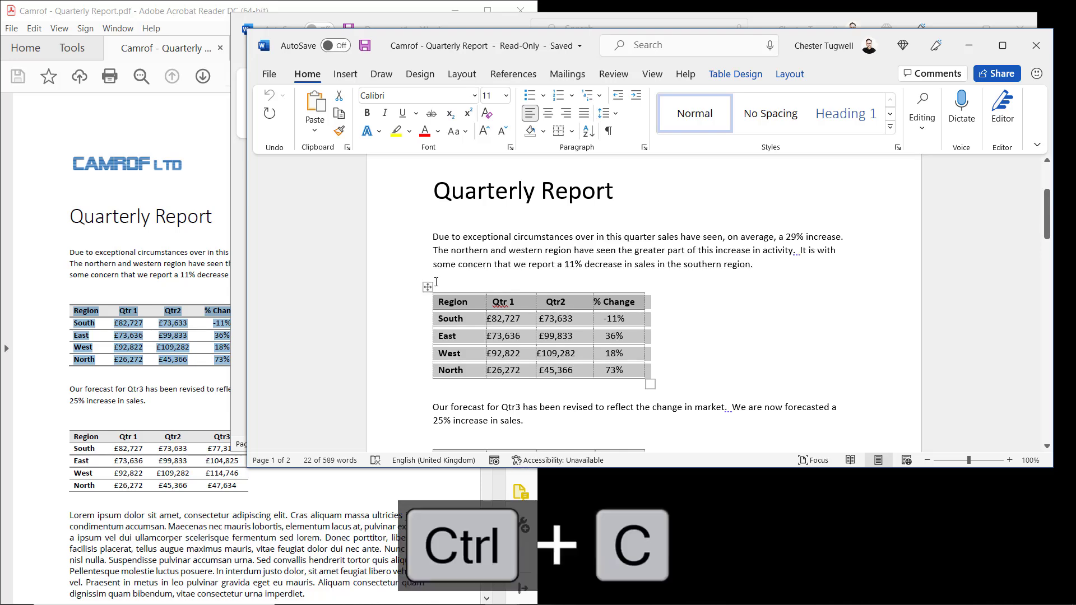
key(alt+Tab)
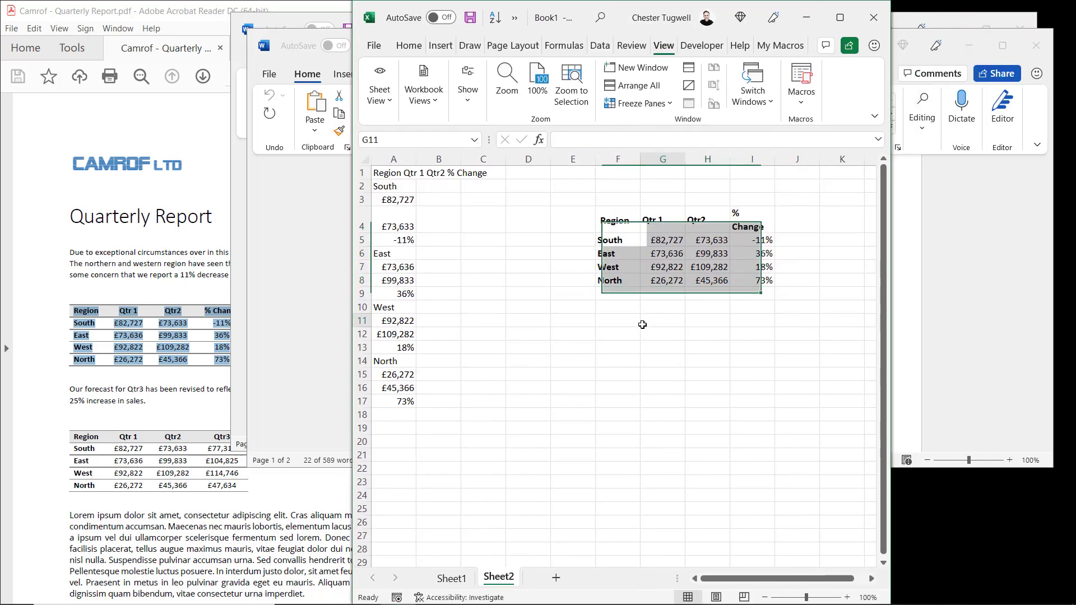
click(619, 336)
key(ctrl+v)
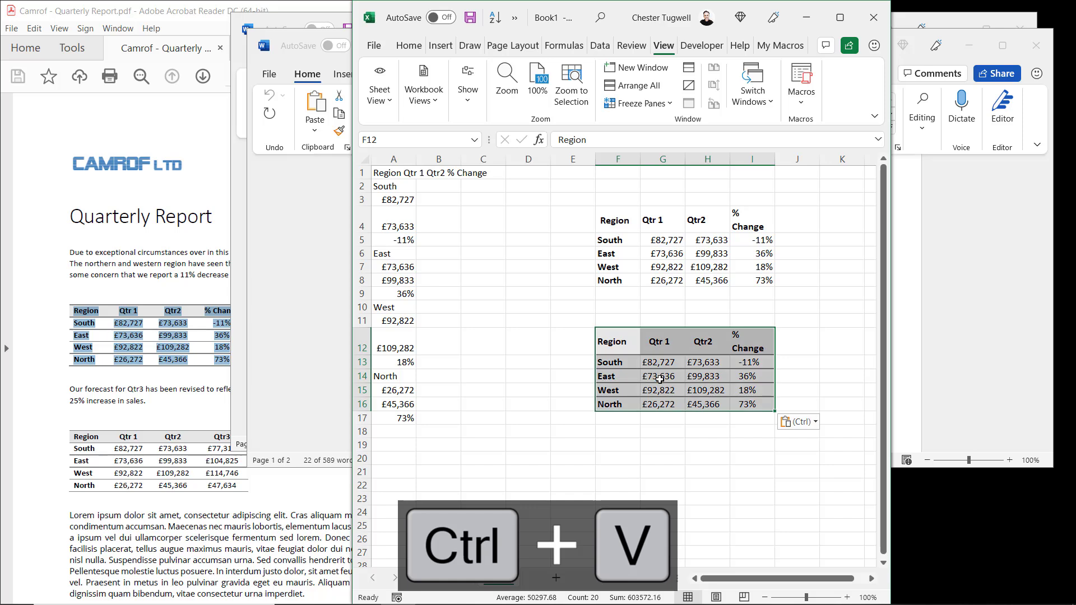
click(672, 458)
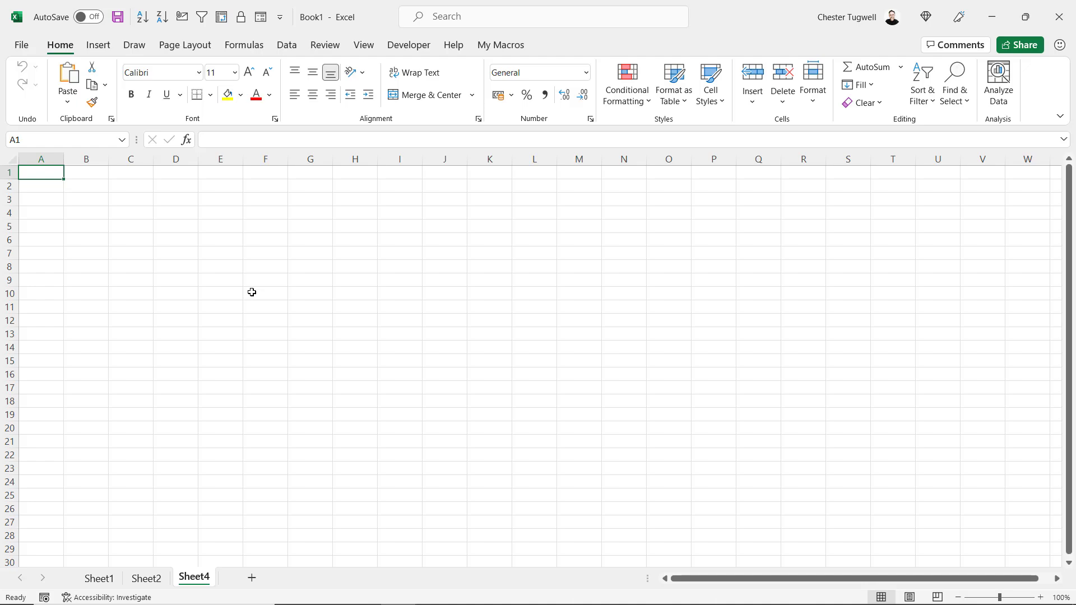
Start a data import from a PDF file in Excel, using Camrof - Quarterly Report in the pdfs folder
click(286, 47)
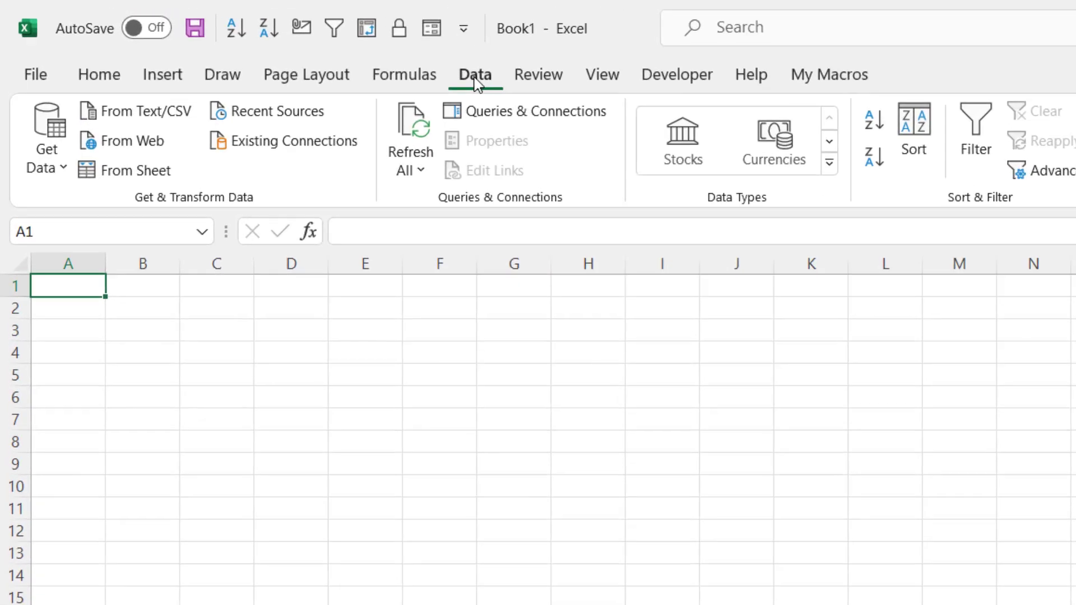
click(73, 179)
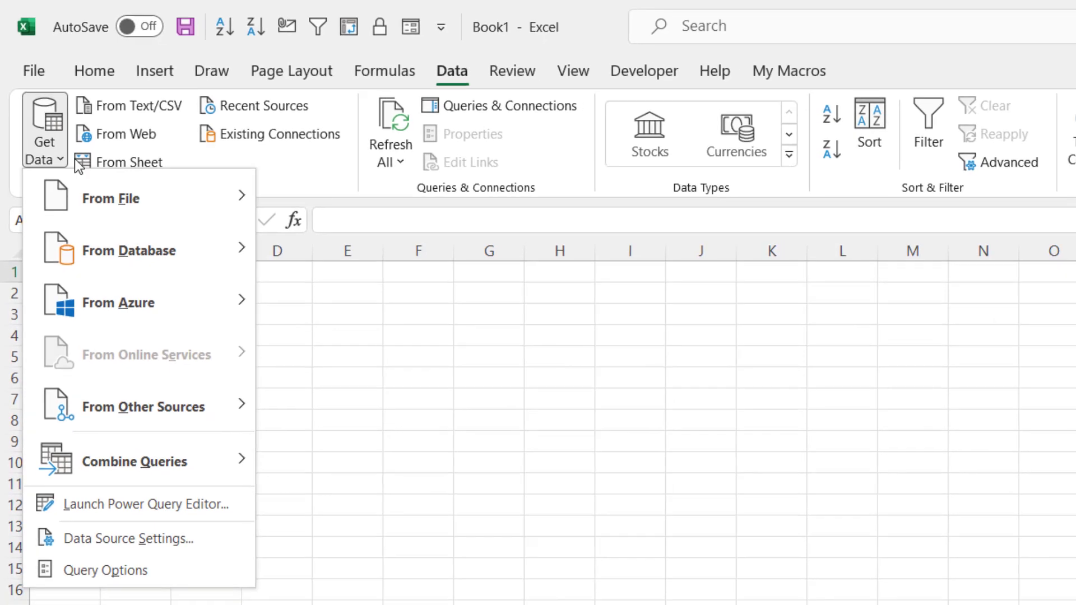
mouse_move(161, 196)
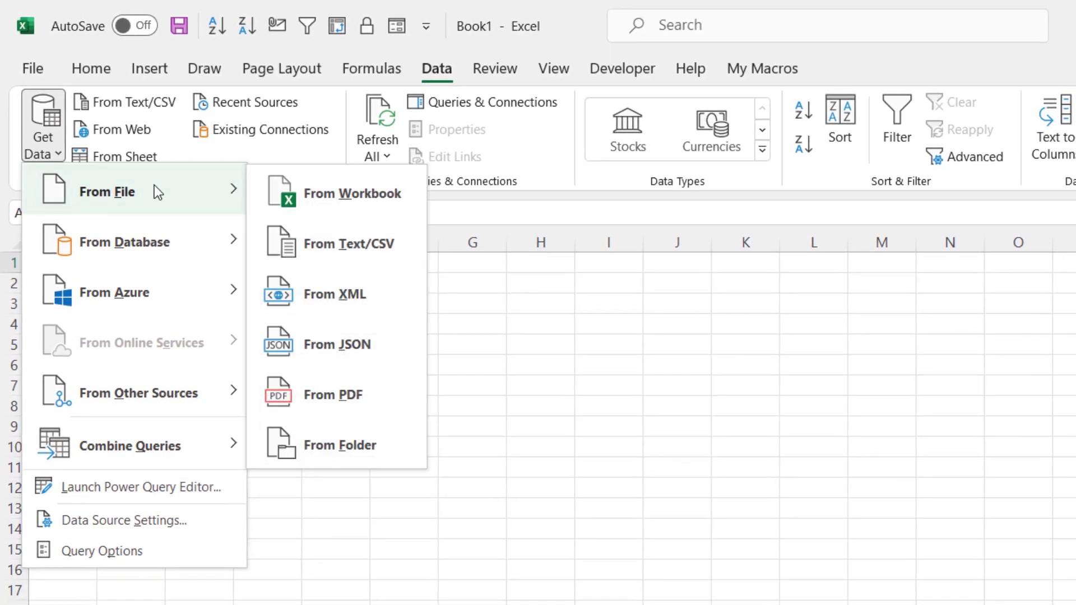
click(313, 409)
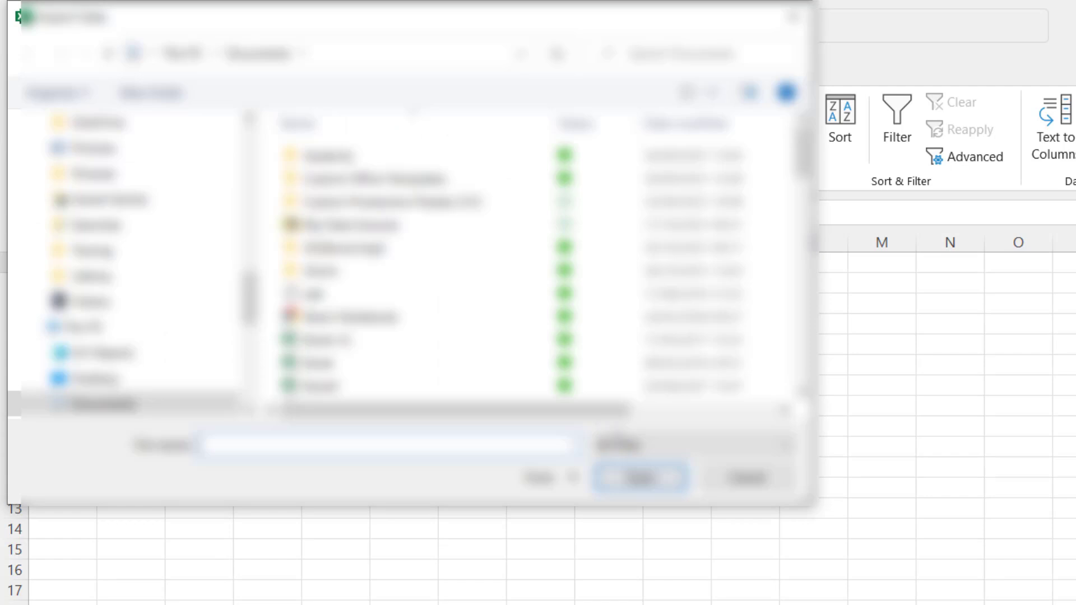
scroll(123, 252, up, 10)
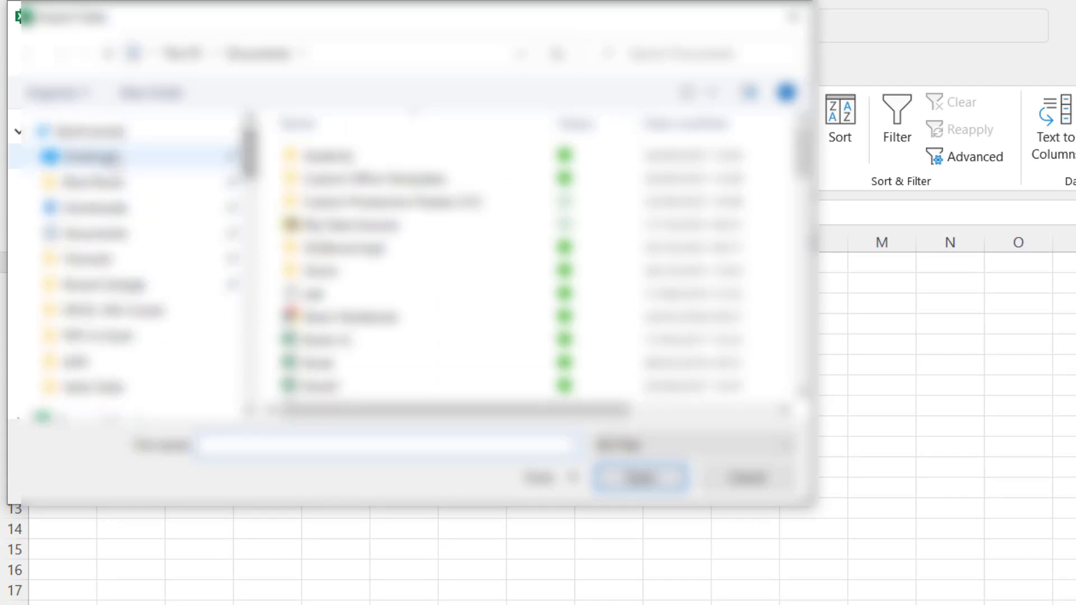
click(84, 153)
double_click(332, 179)
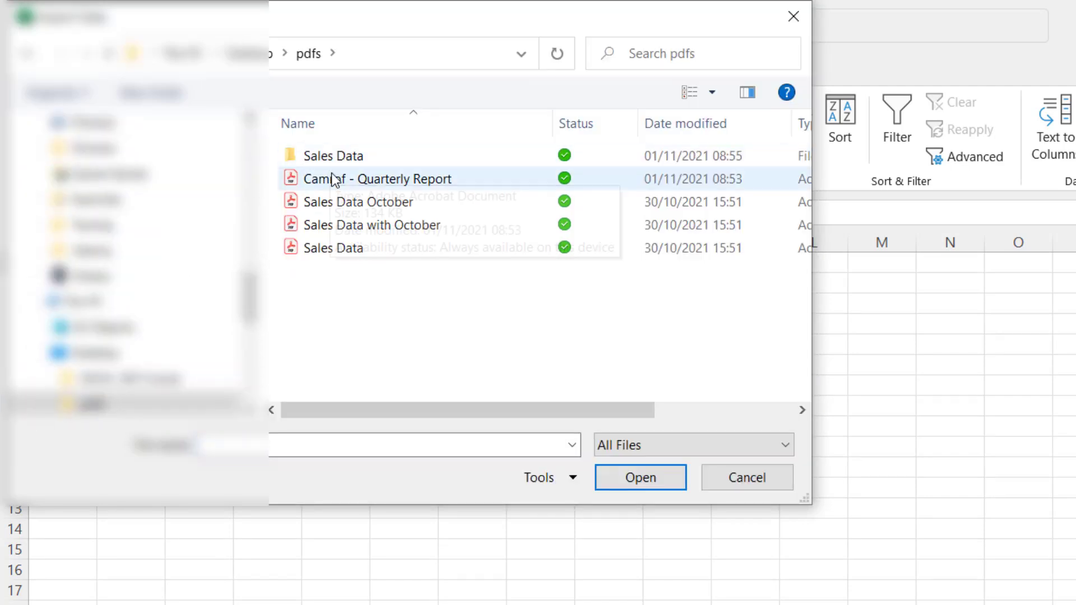
click(331, 179)
click(616, 480)
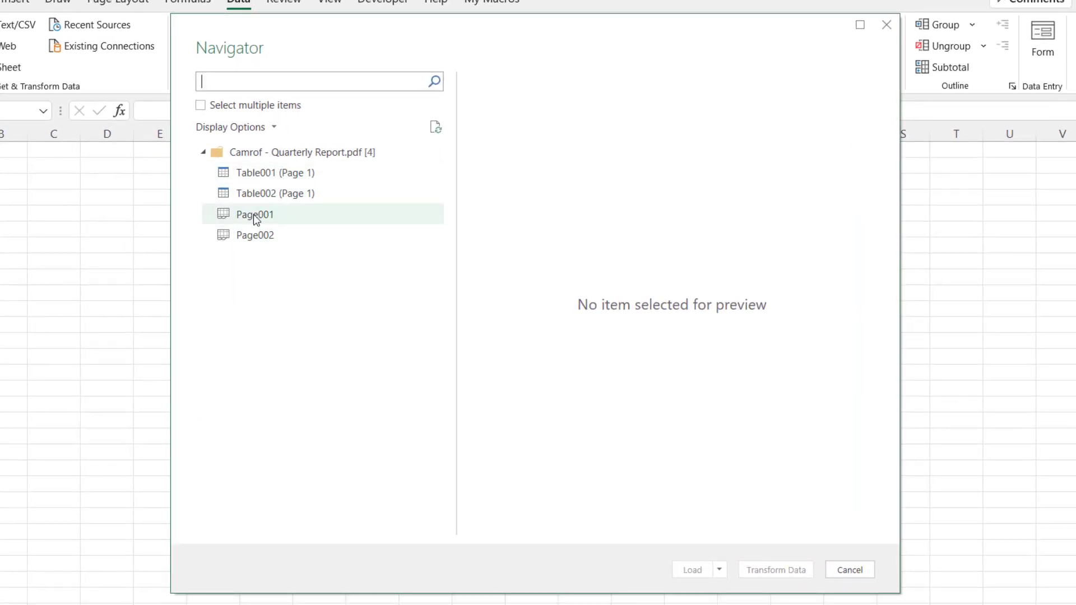
Preview the PDF's tables and pages in the Navigator, and load Table001 (Page 1) into the workbook
click(267, 173)
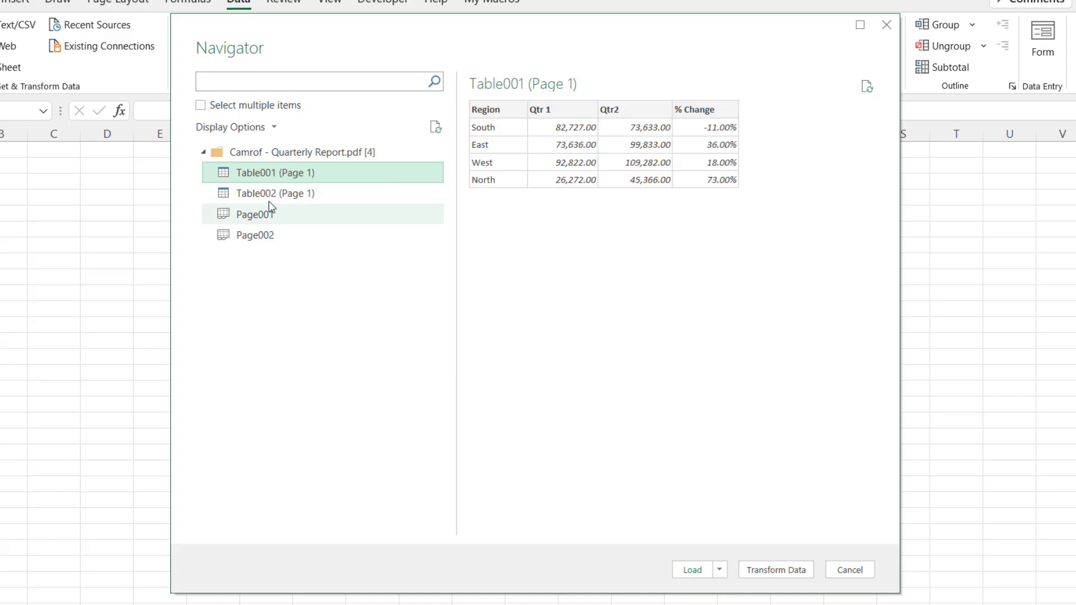
click(289, 196)
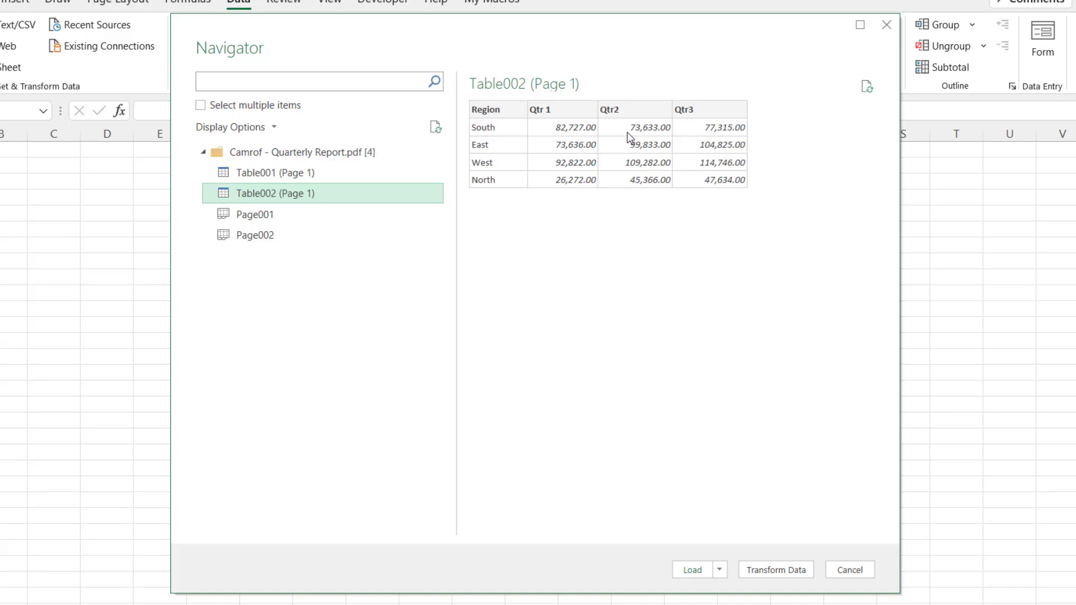
click(269, 218)
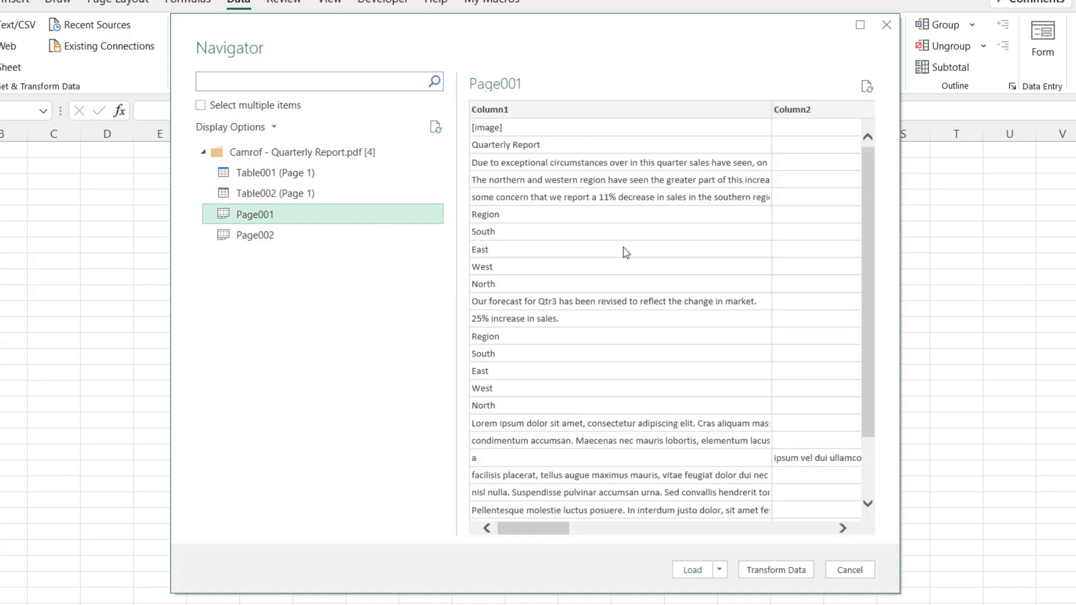
scroll(626, 252, down, 3)
scroll(555, 257, up, 3)
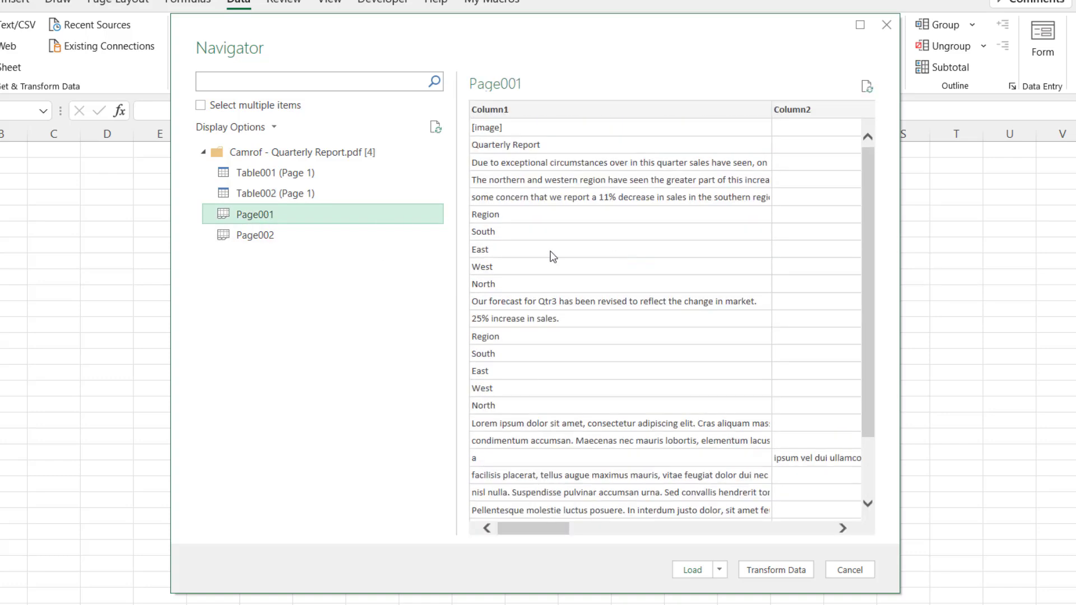
click(274, 236)
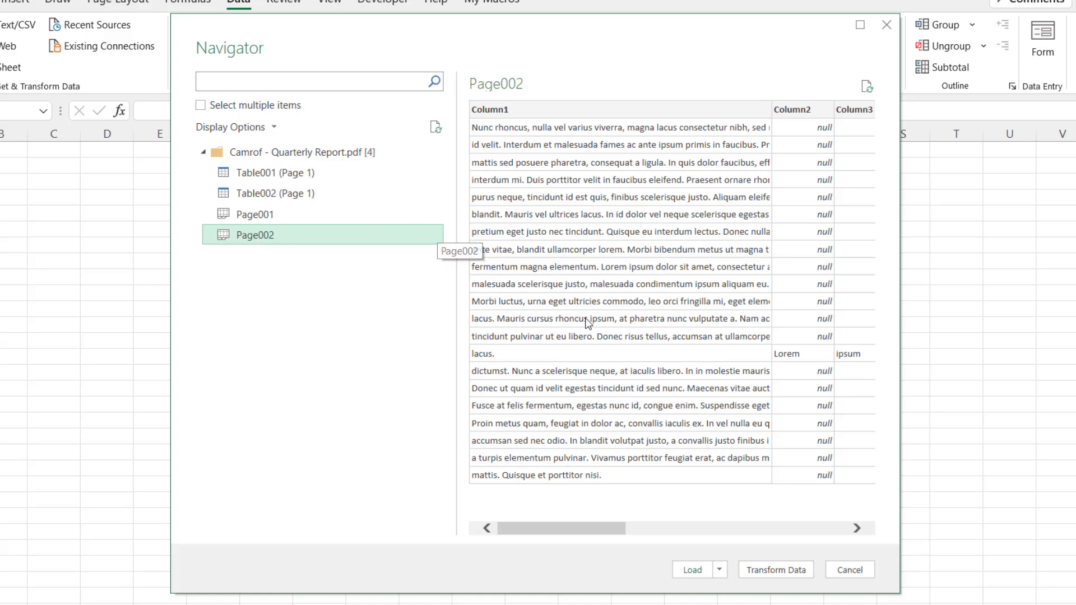
click(242, 174)
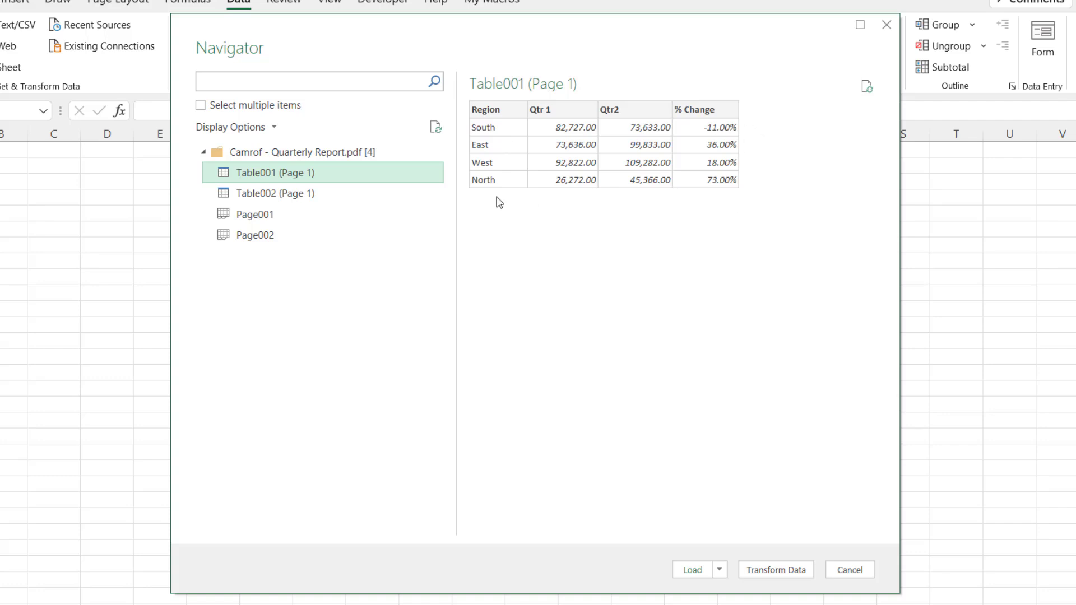
click(693, 570)
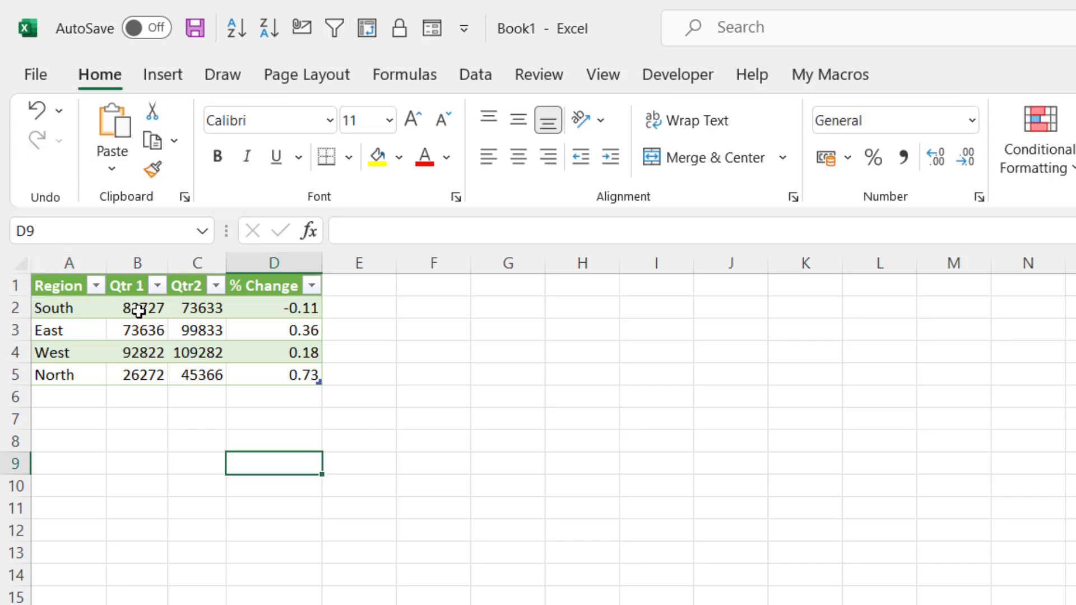
Format the Qtr 1 and Qtr2 values as pound currency and the % Change values as percentages
drag(137, 307, 207, 374)
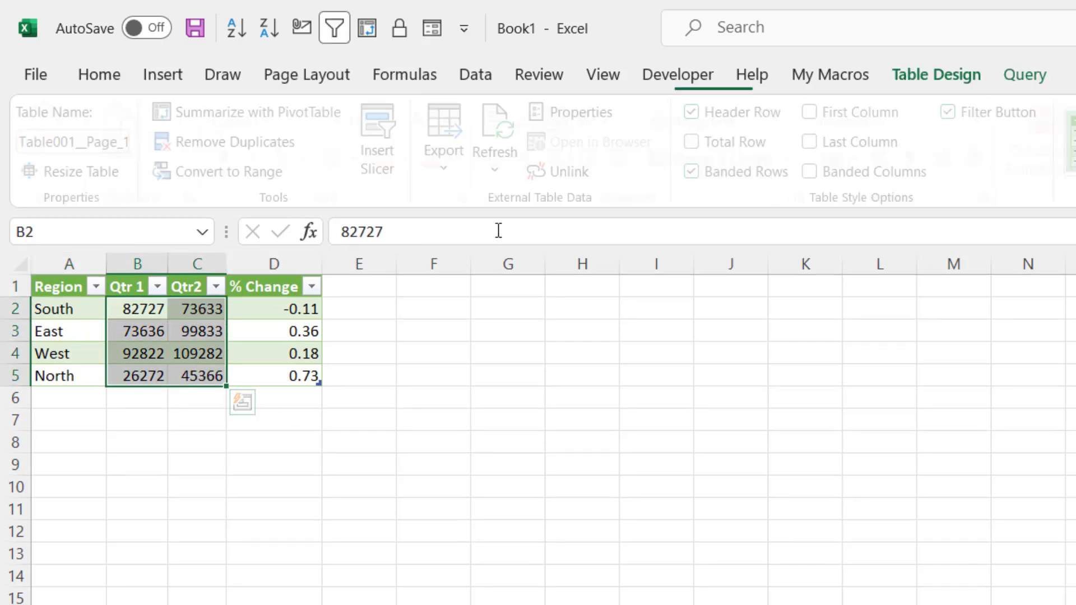
click(96, 75)
click(973, 122)
click(919, 262)
drag(343, 304, 353, 375)
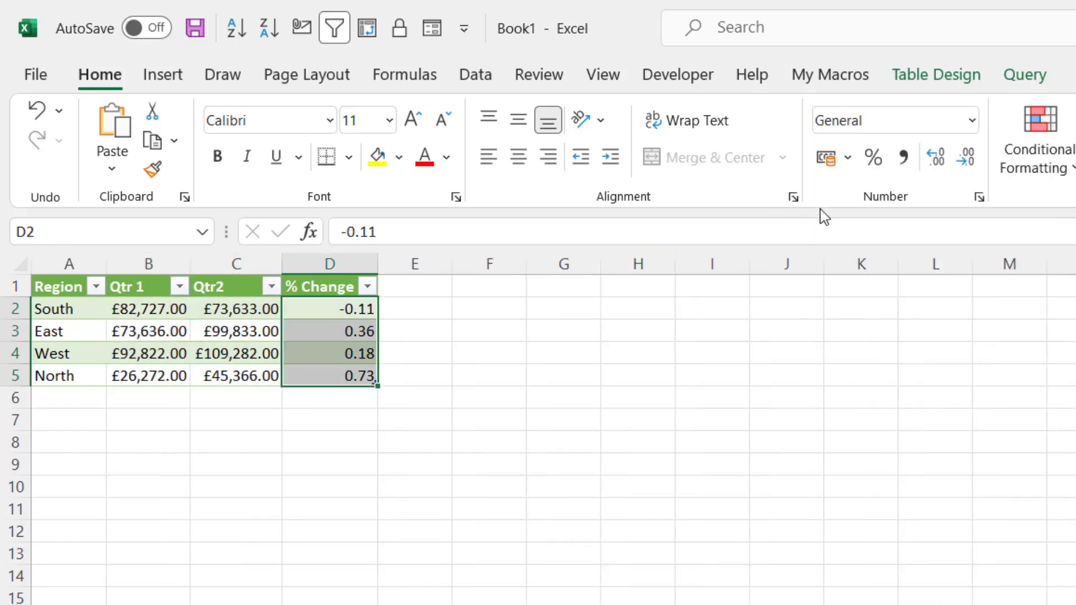
click(872, 157)
click(665, 383)
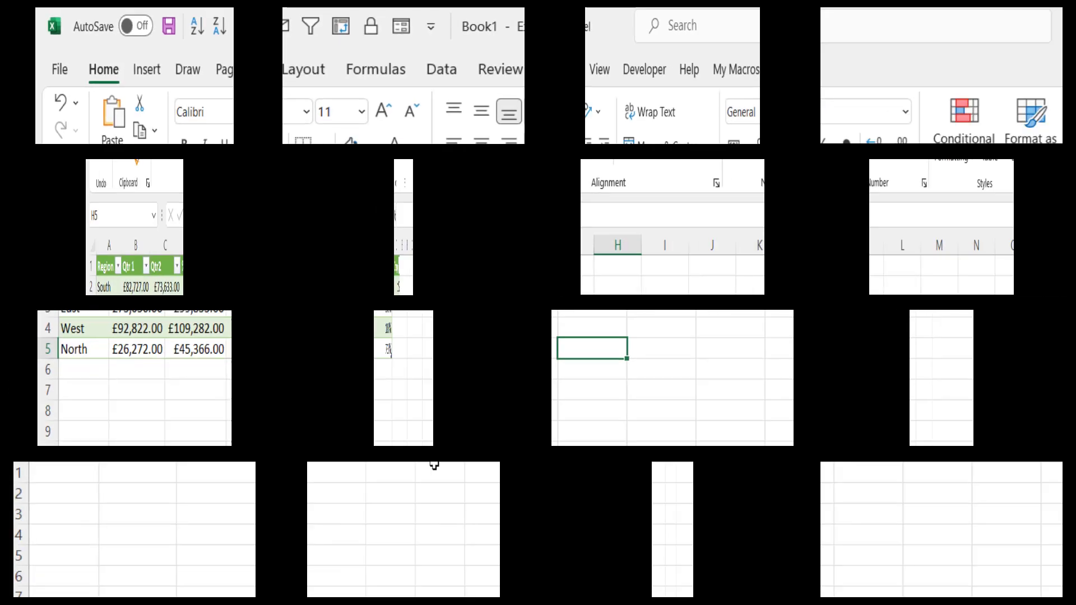
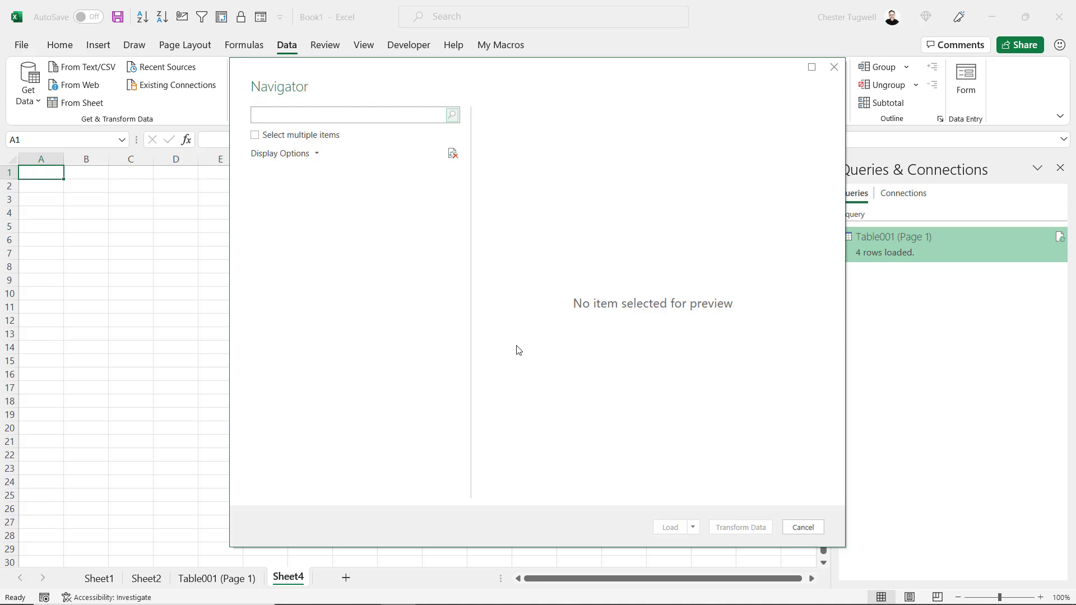
Preview Table001 (Page 1-2) from Sales Data.pdf in the Navigator and load it into the workbook
click(304, 193)
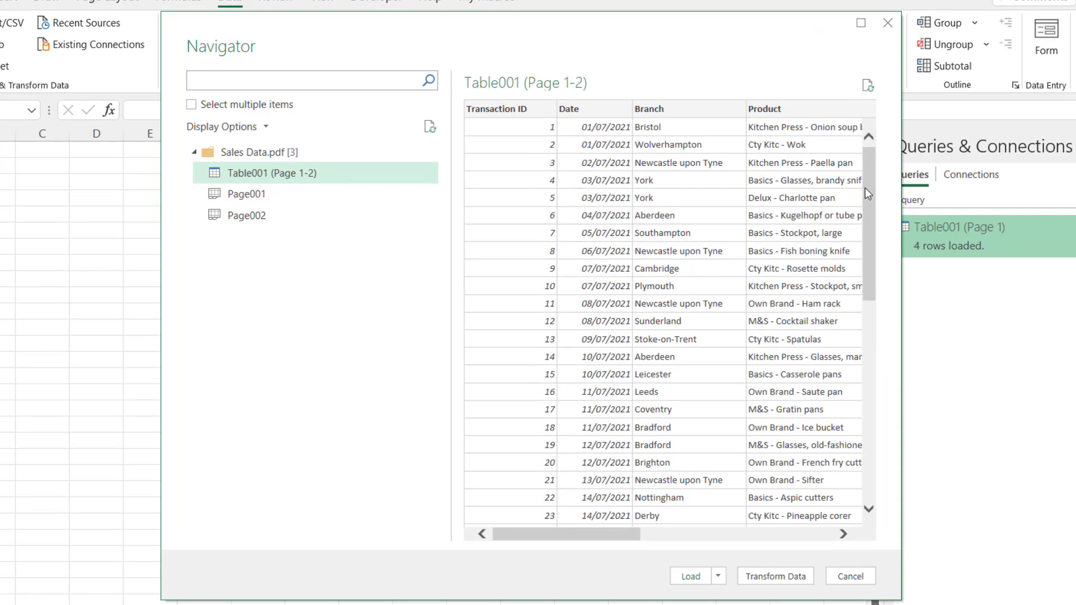
drag(865, 187, 640, 212)
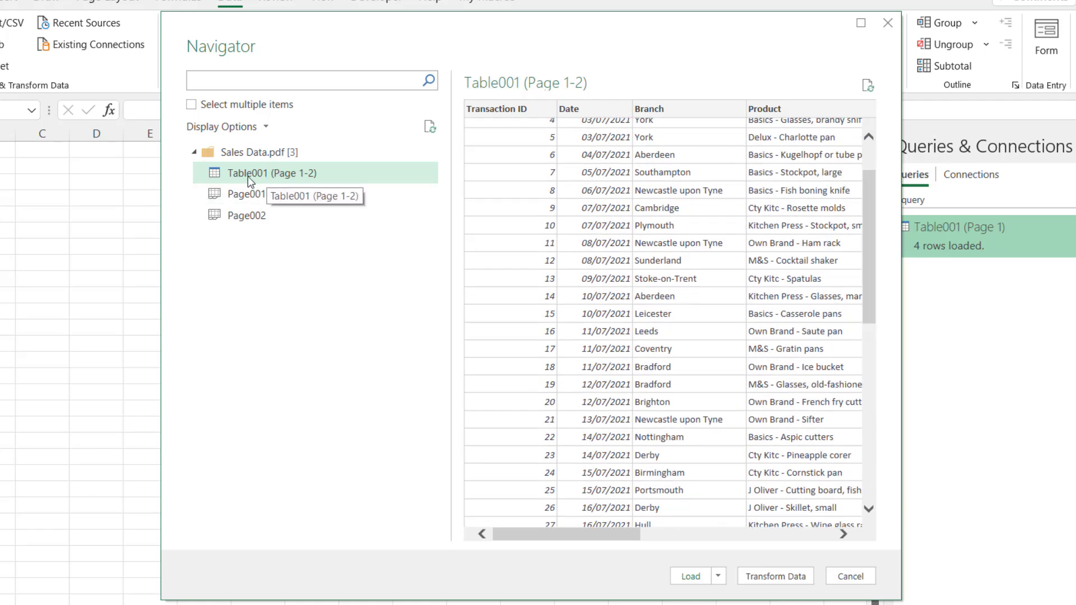
drag(871, 221, 878, 186)
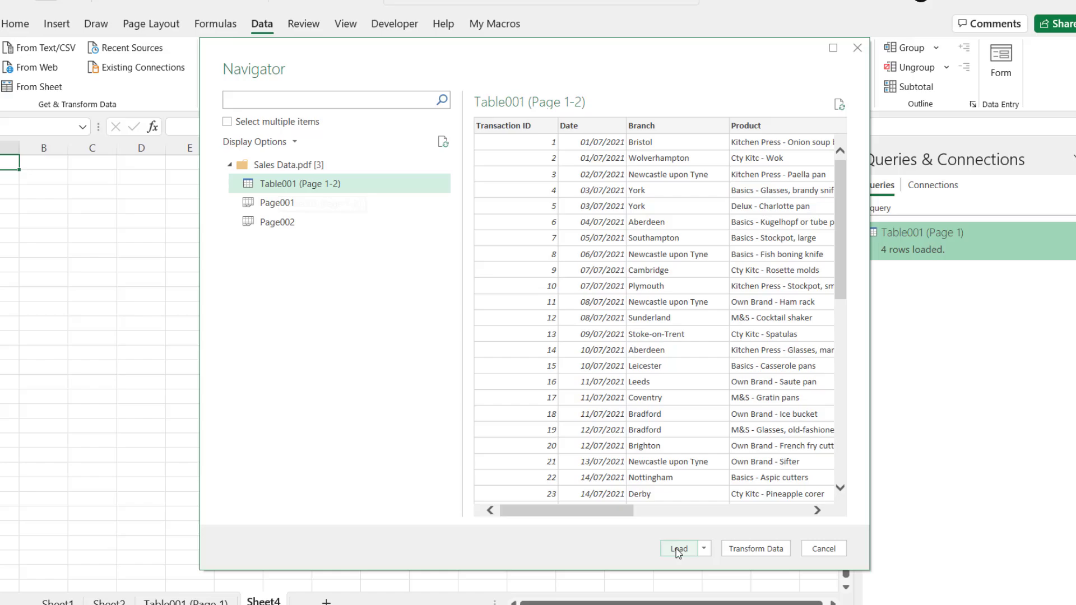
click(678, 549)
Look through the loaded sales table and examine its Revenue and Column8 columns
scroll(519, 347, down, 10)
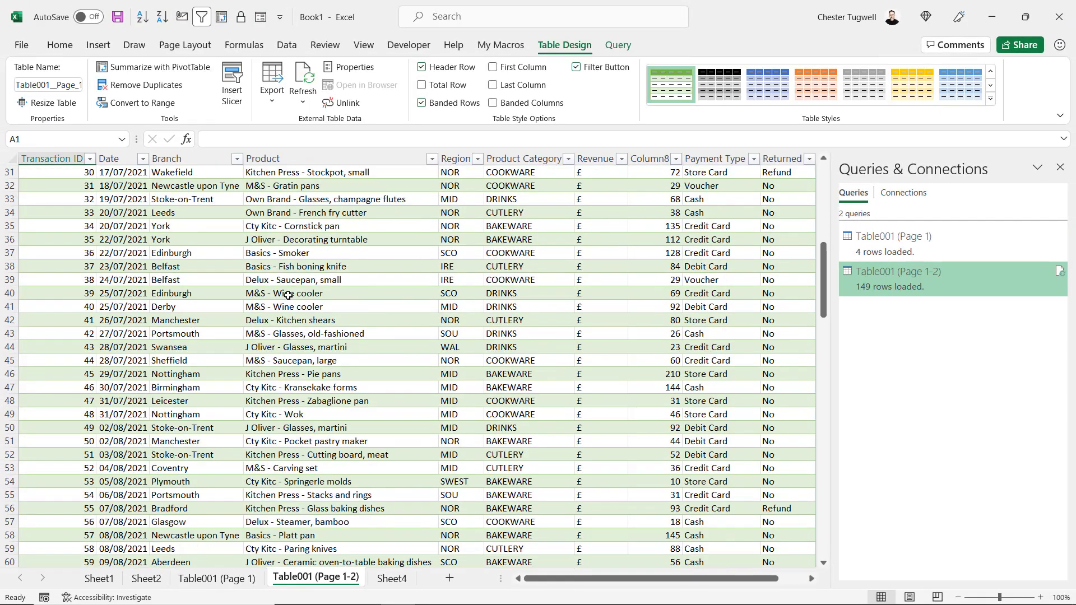
scroll(289, 295, down, 20)
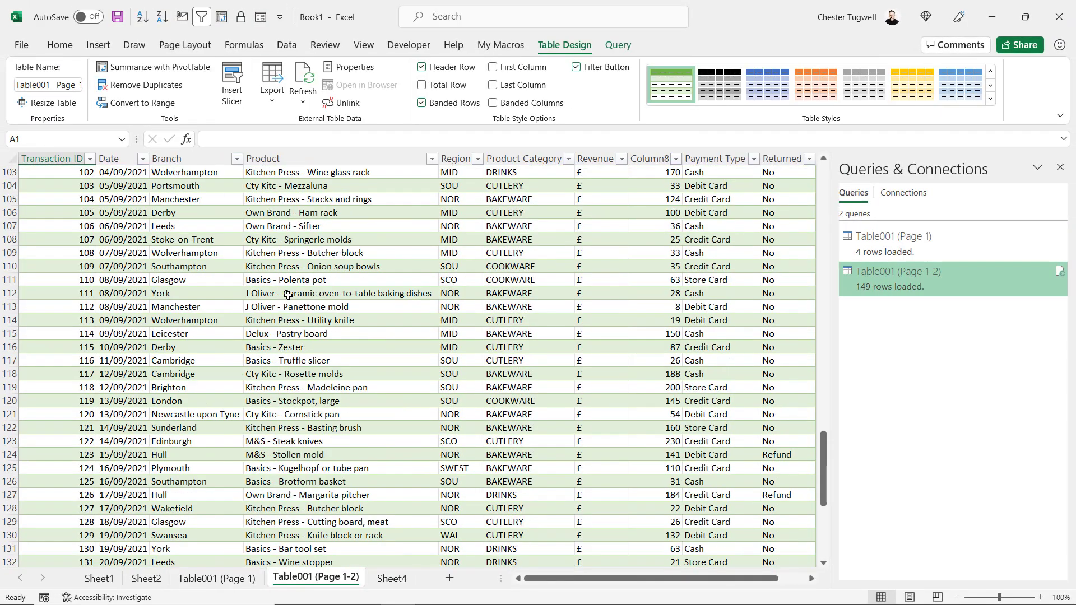
scroll(288, 296, up, 20)
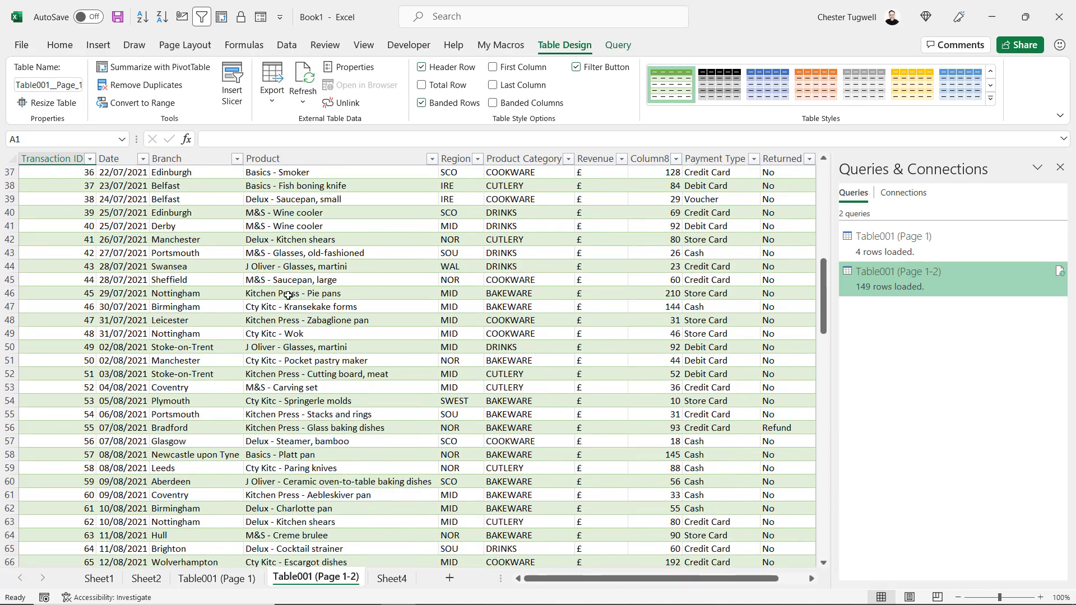
scroll(288, 295, up, 6)
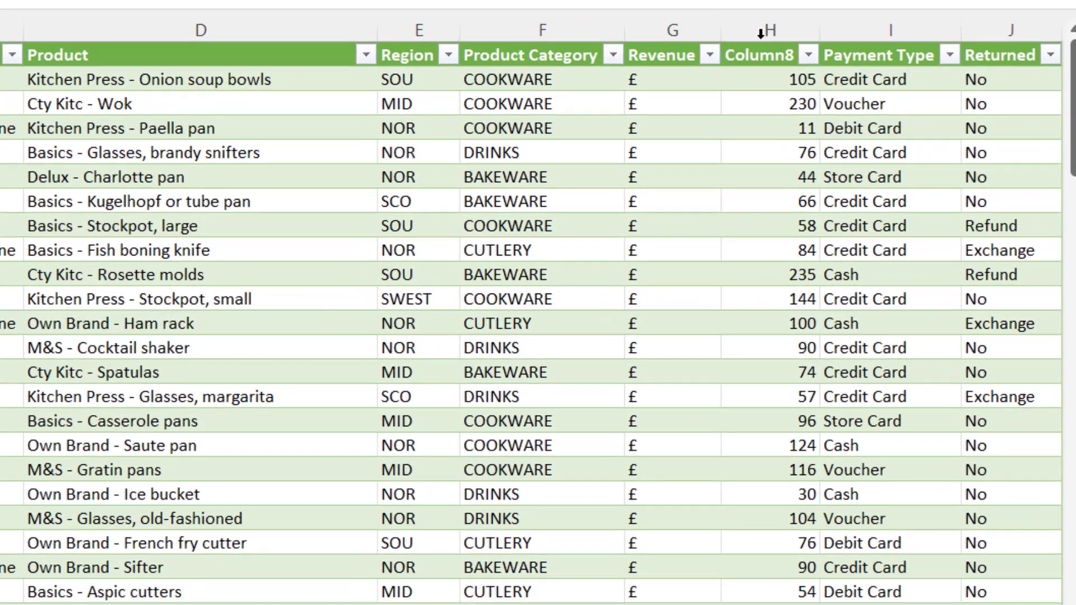
click(703, 102)
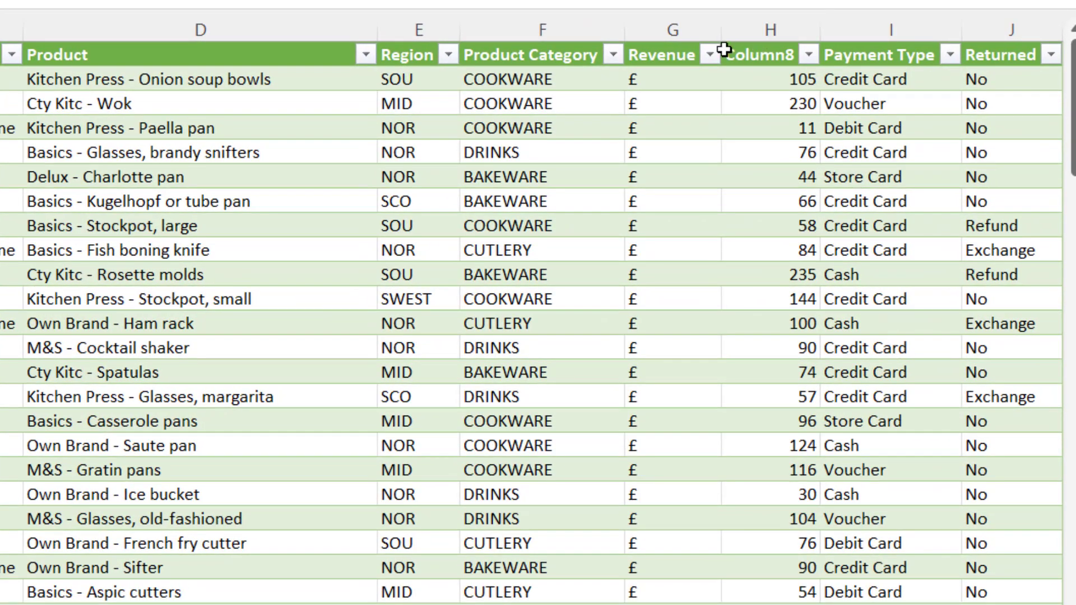
click(656, 23)
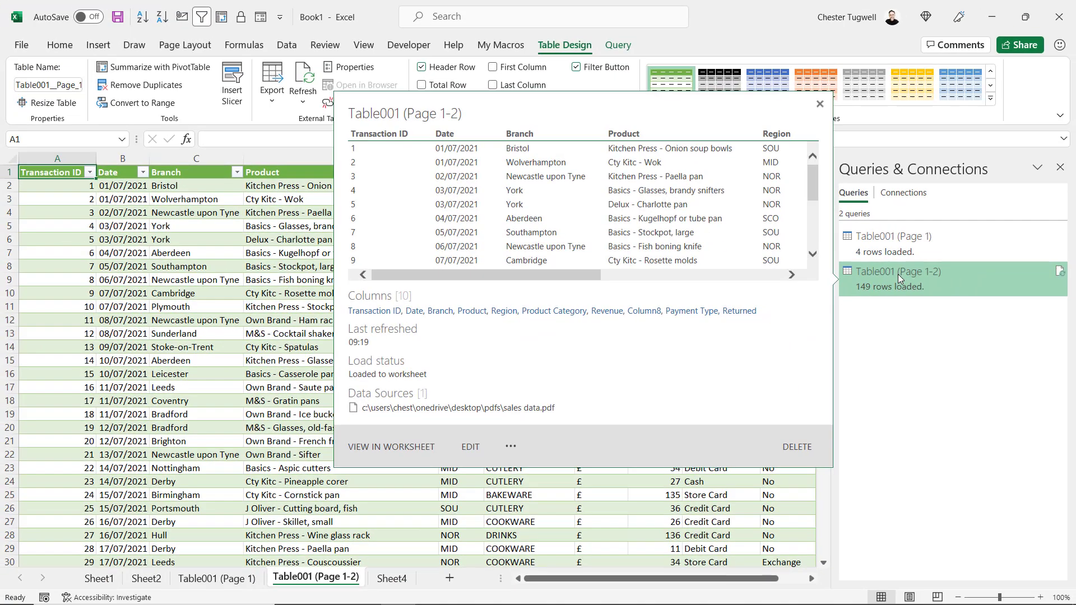
Edit the Table001 (Page 1-2) query in Power Query and remove the Revenue column that holds only pound signs
right_click(898, 274)
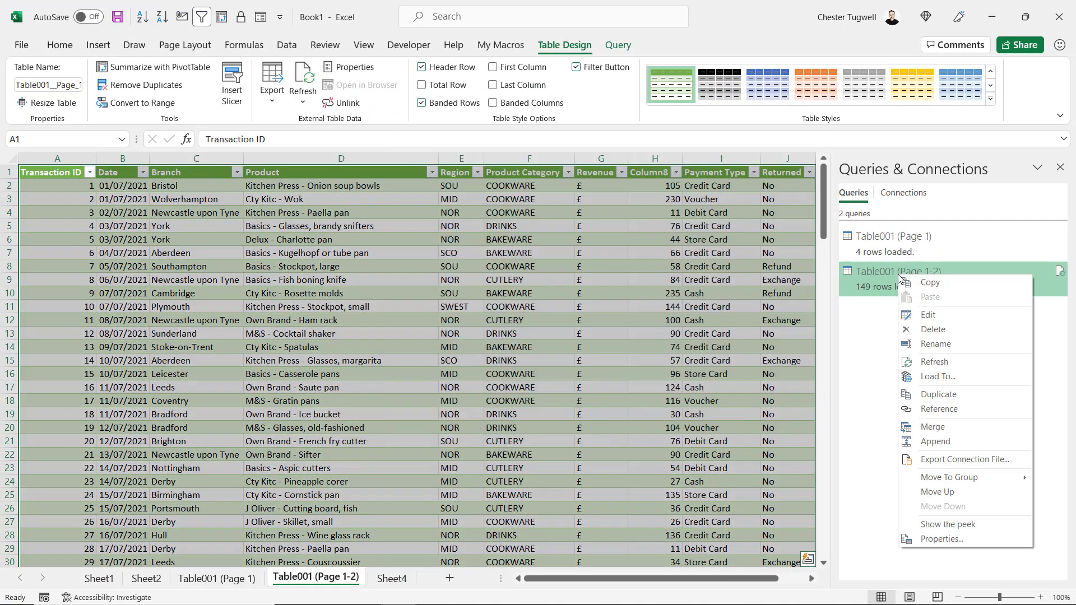
click(929, 316)
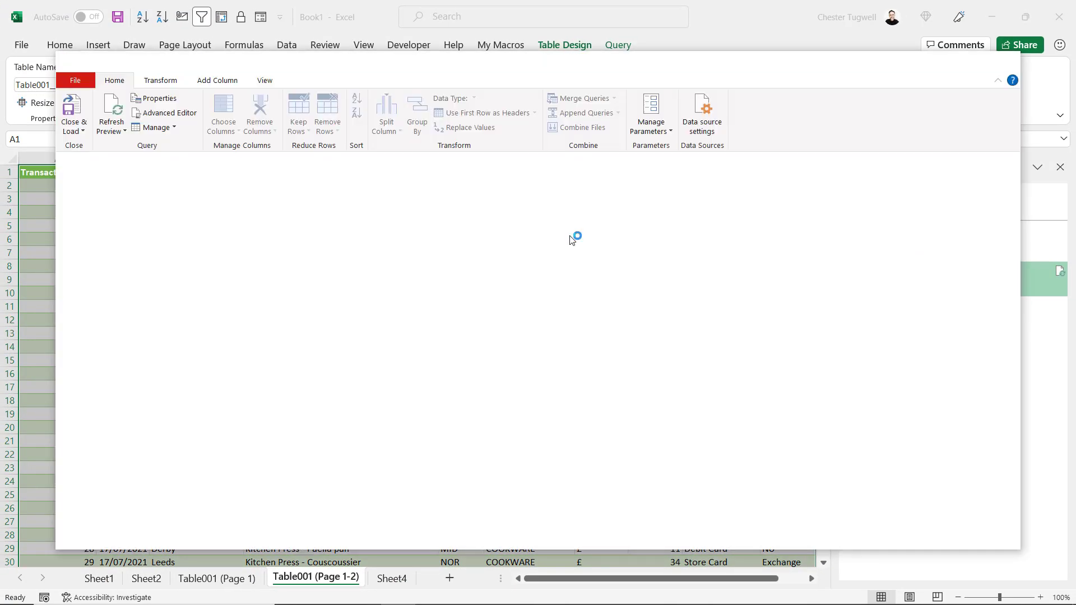
scroll(570, 239, right, 10)
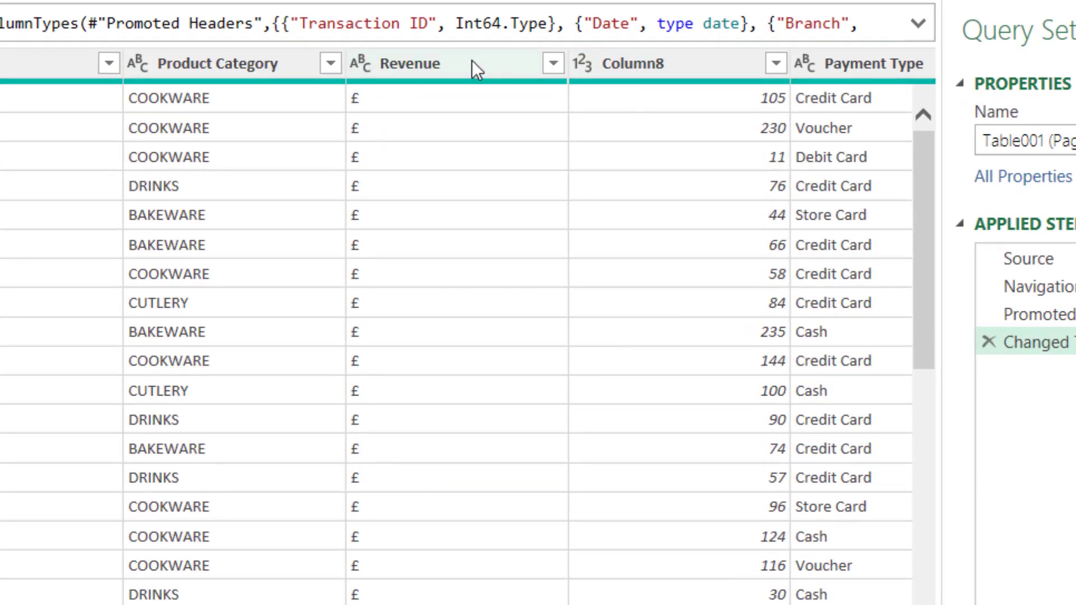
right_click(423, 62)
click(479, 109)
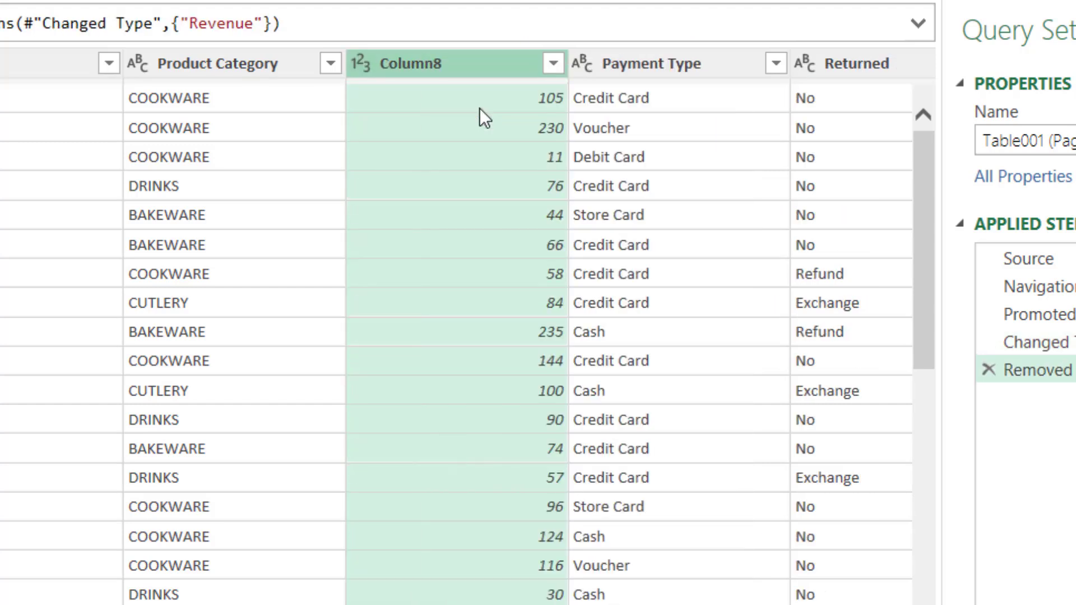
Rename Column8 as Revenue in the query
double_click(425, 63)
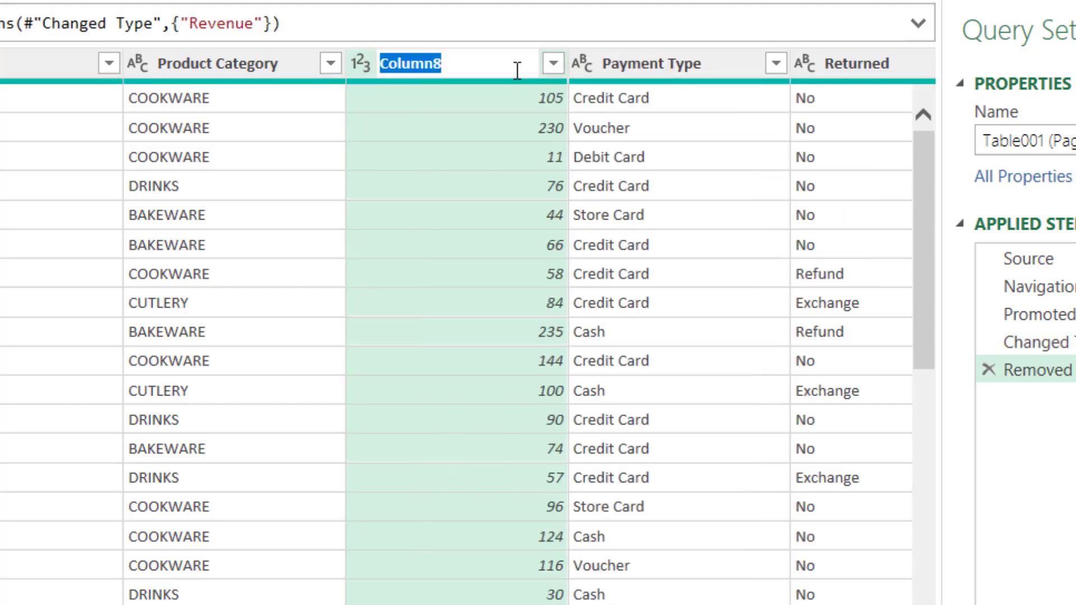
text(Revenue)
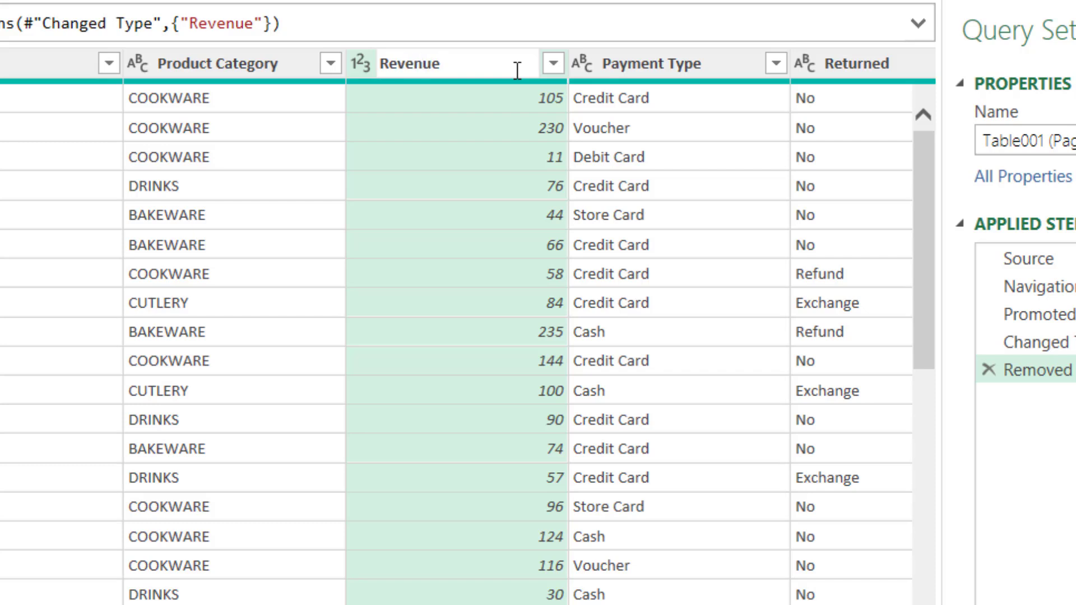
click(375, 106)
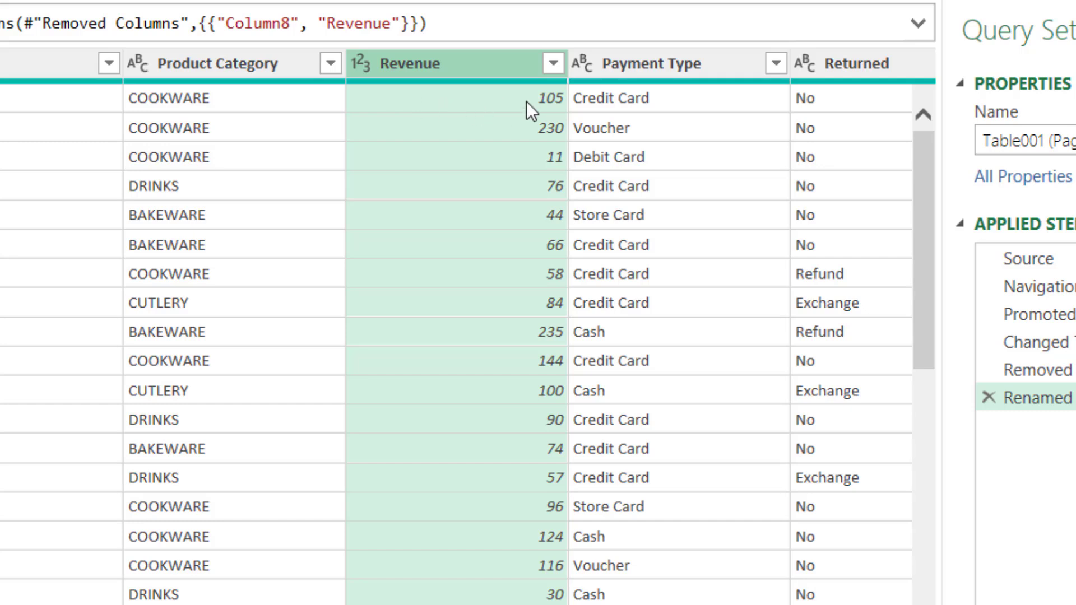
Change the Revenue column's data type to Currency, and close and load the query back to the worksheet
click(364, 65)
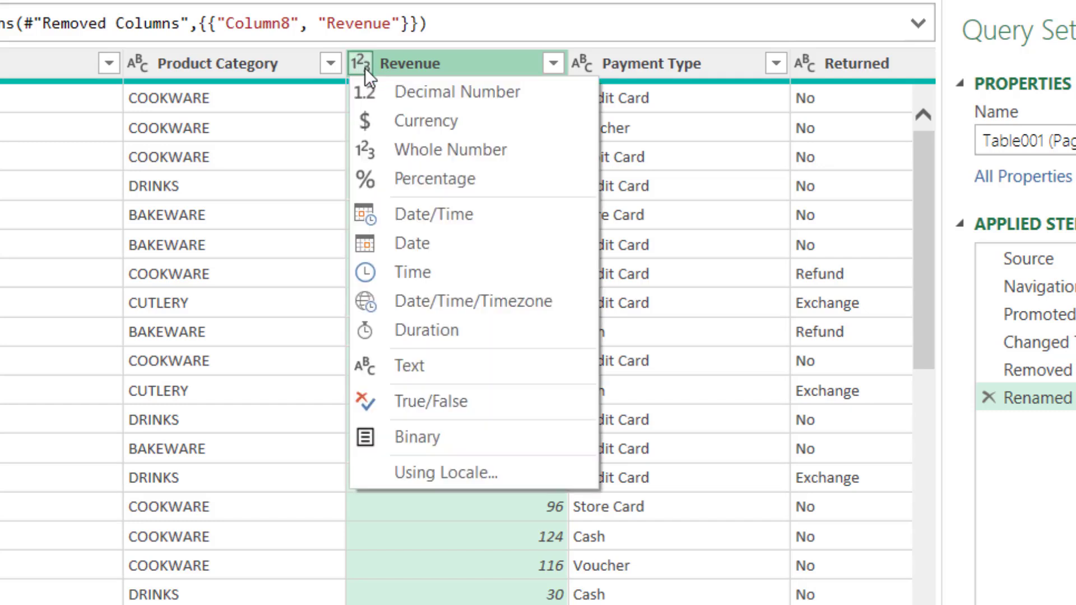
click(407, 147)
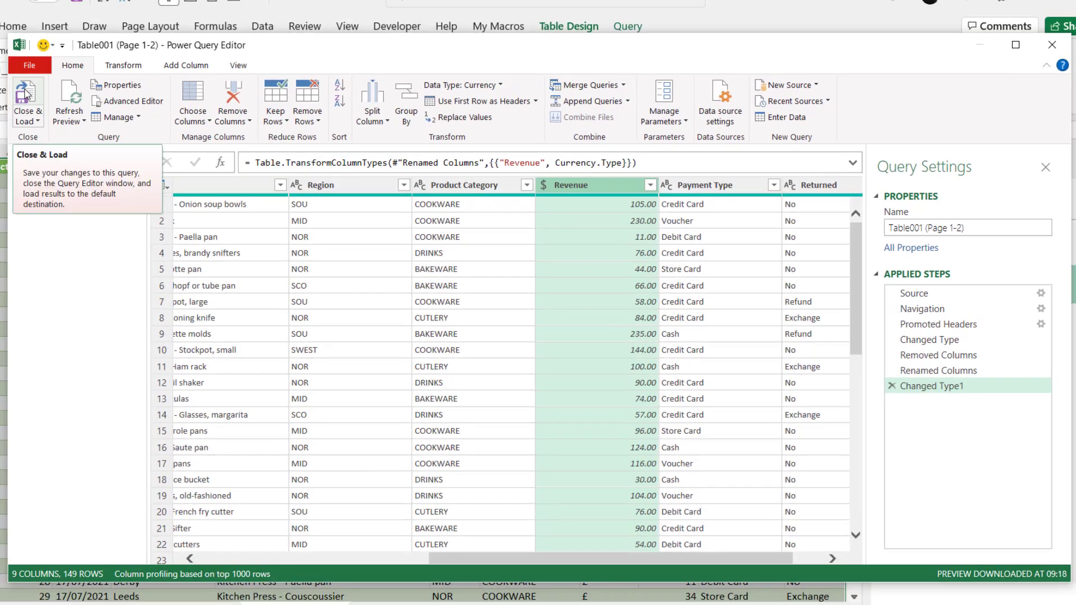
click(25, 95)
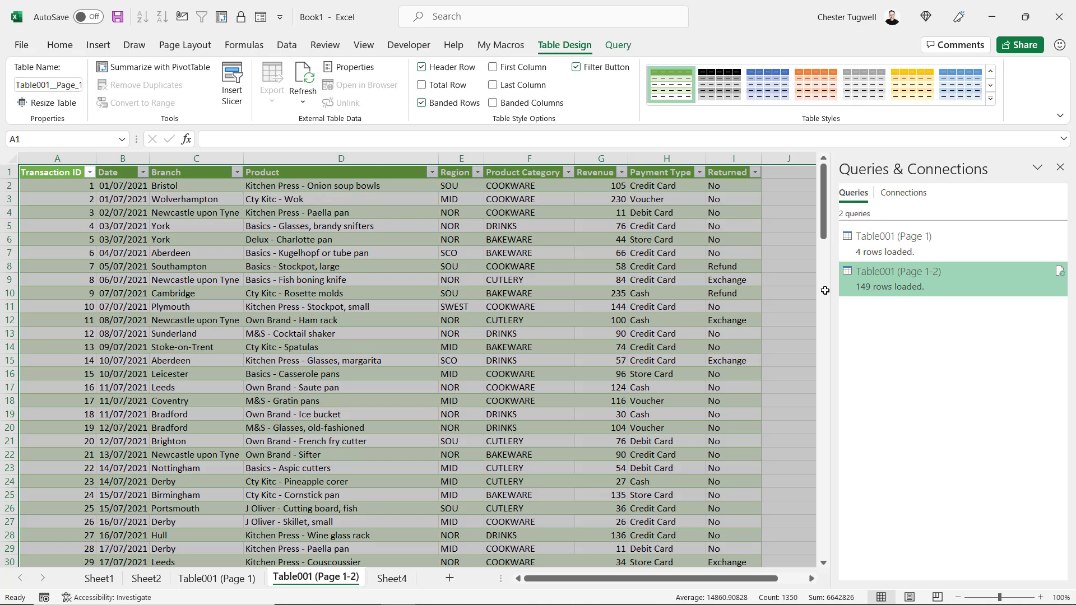
Reopen the Table001 (Page 1-2) query for editing and split the Product column at each hyphen with surrounding spaces, as a custom delimiter
right_click(911, 282)
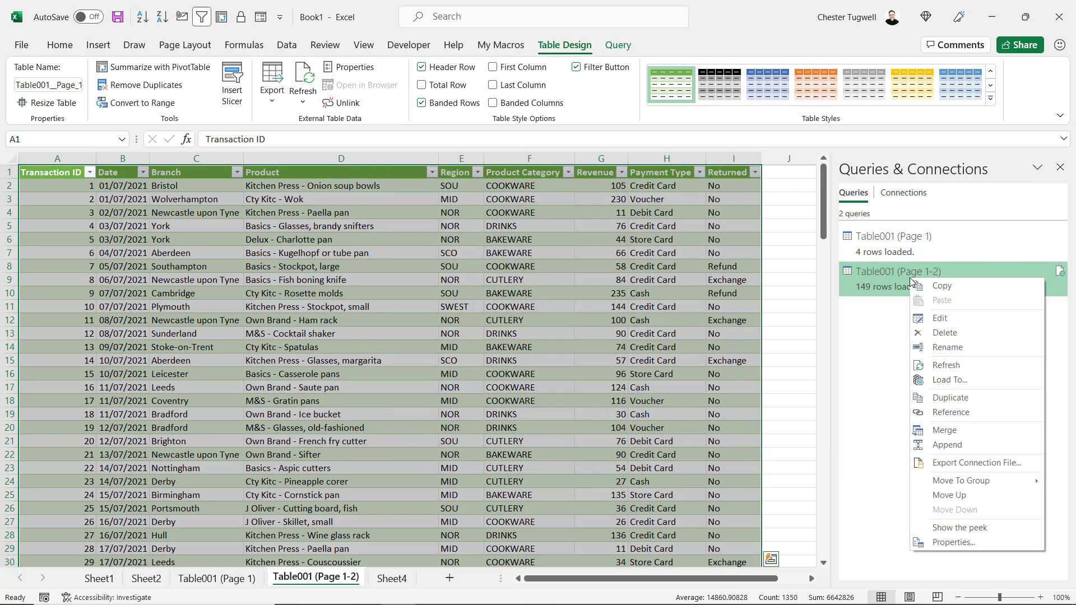
click(932, 320)
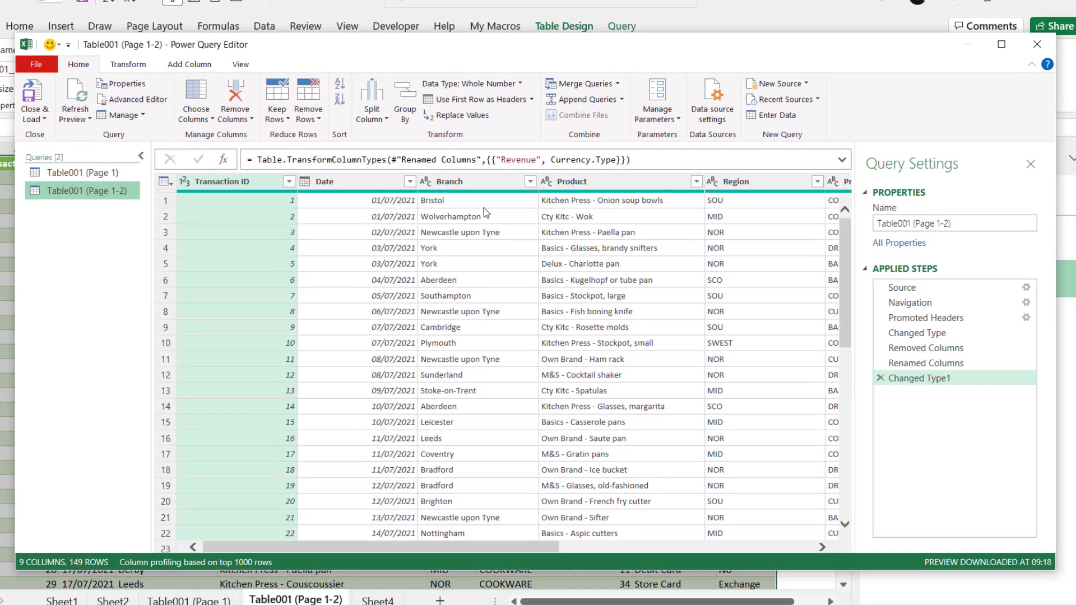
click(569, 189)
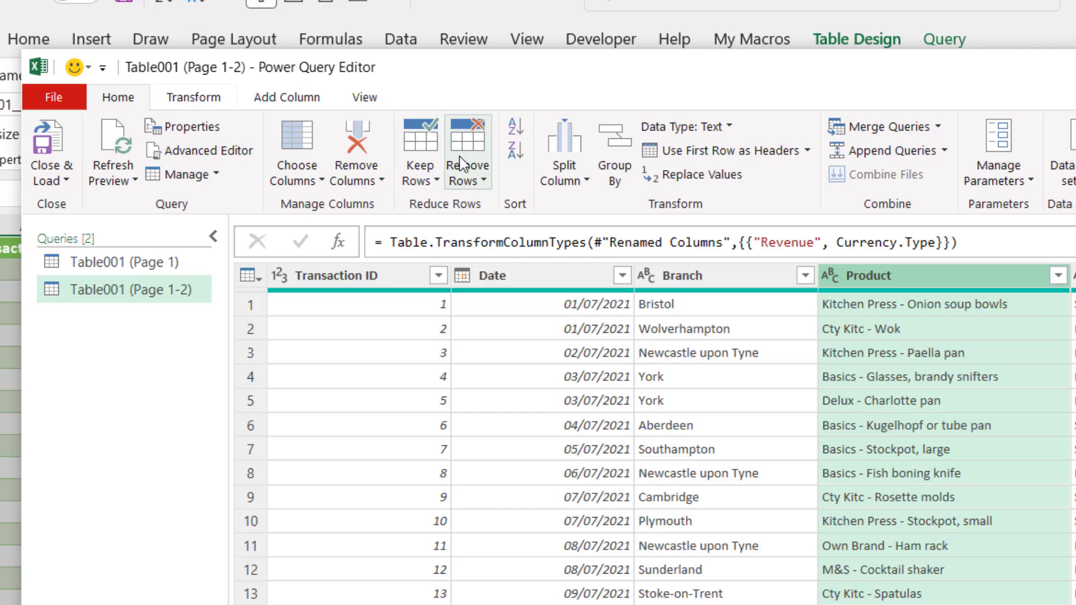
click(559, 179)
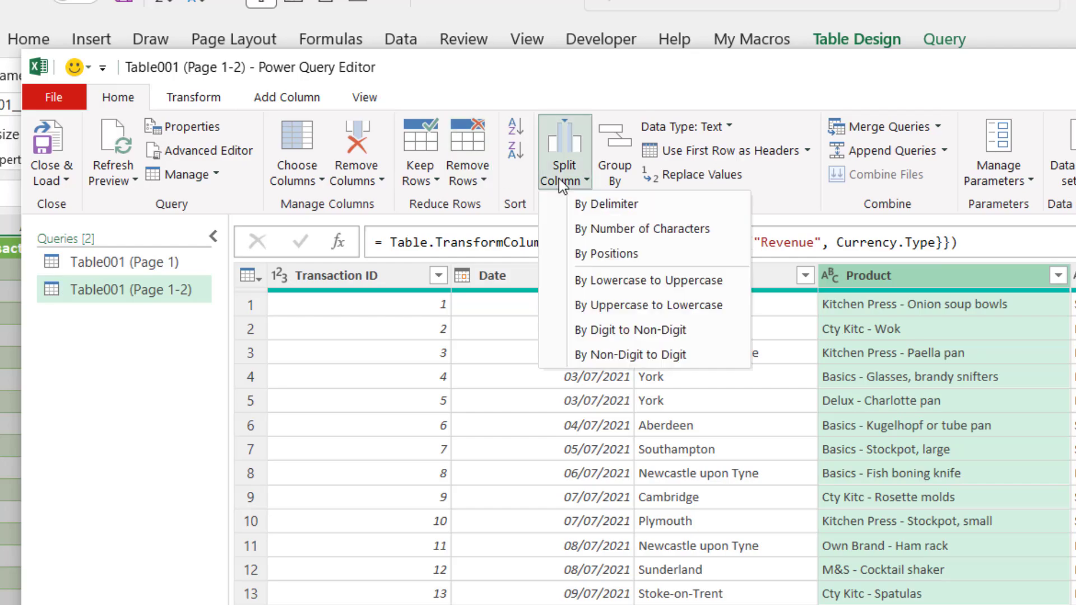
click(608, 205)
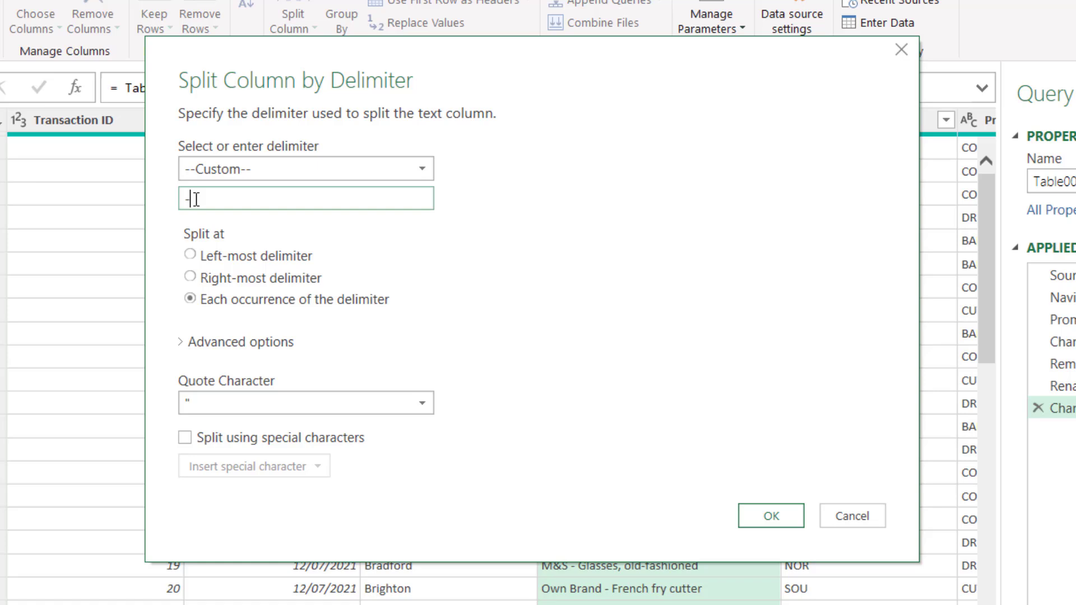
drag(347, 260, 318, 255)
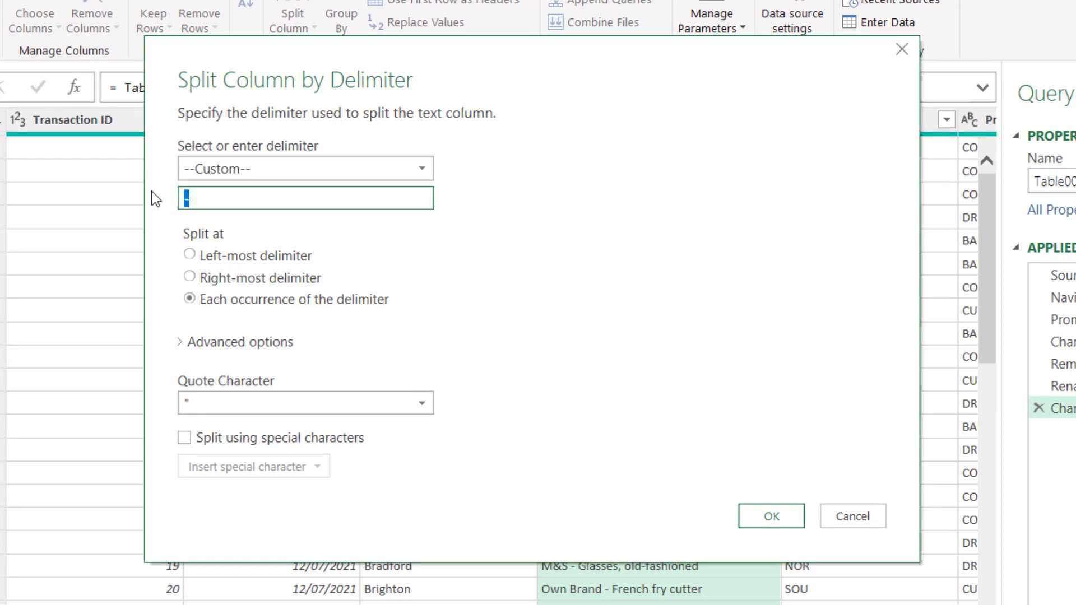
key(BackSpace)
text(-)
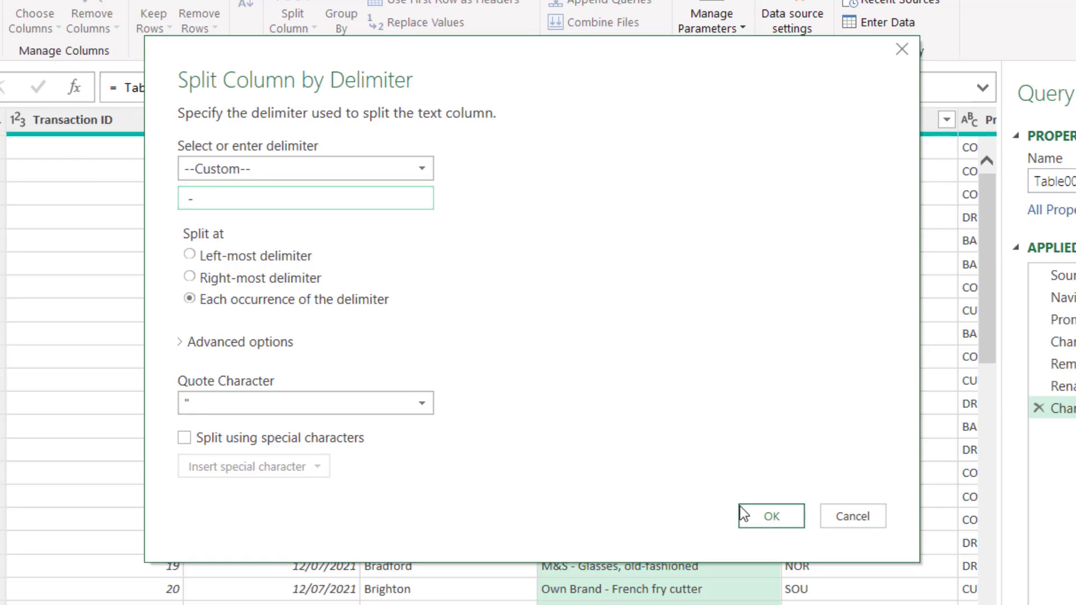
click(758, 514)
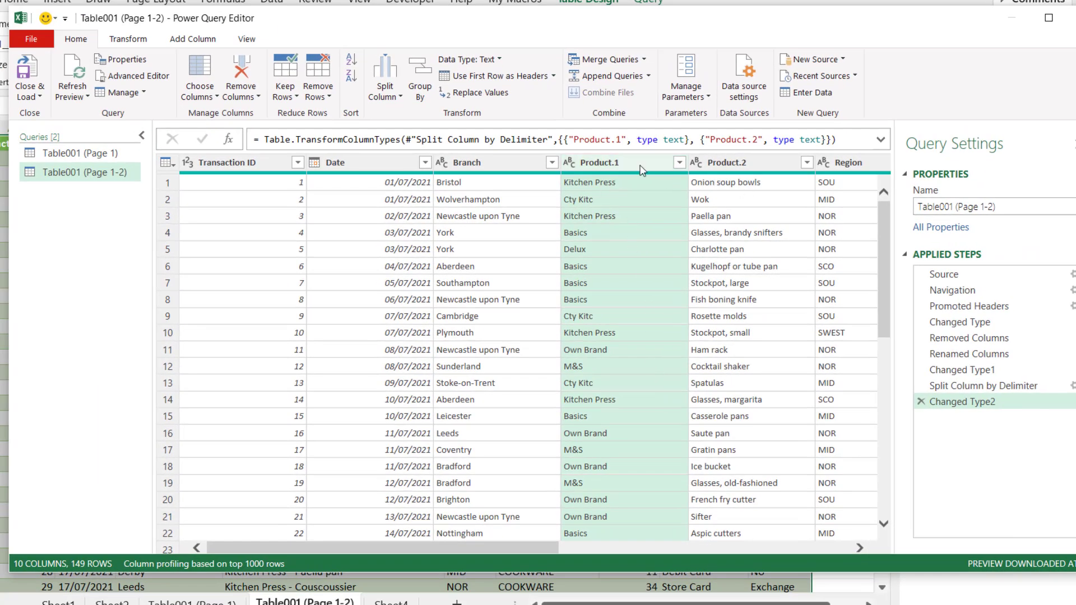
Rename the split columns Product.1 as Brand and Product.2 as Product Name
double_click(602, 163)
text(Brand)
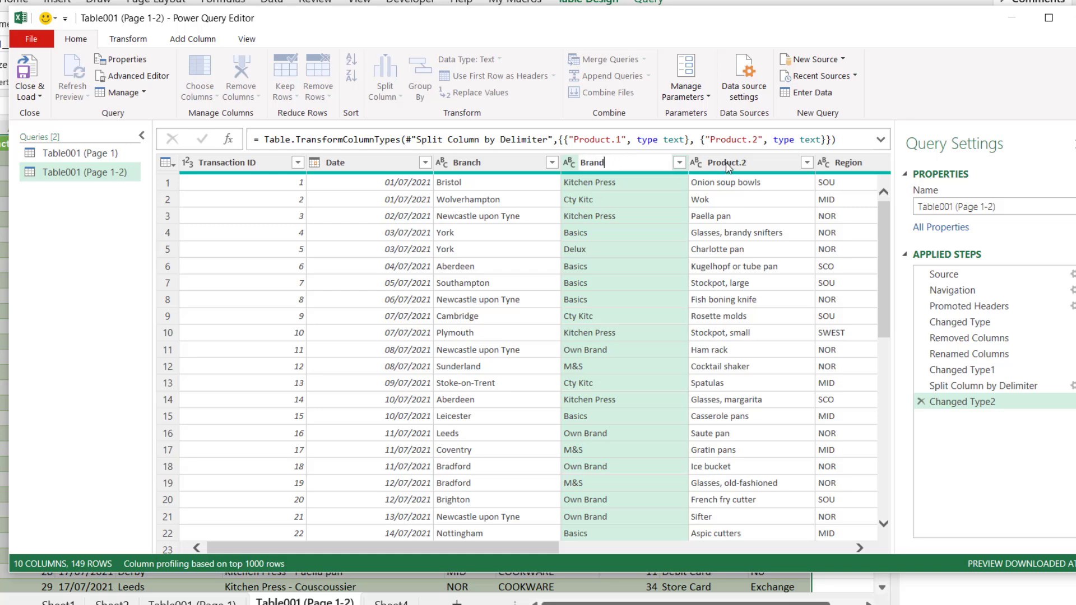
double_click(727, 162)
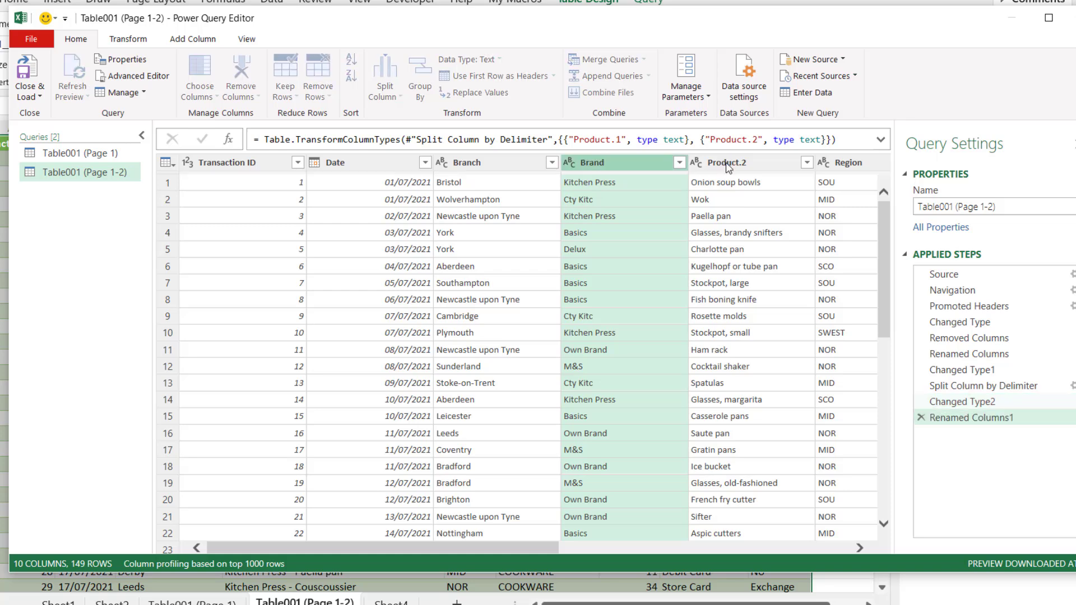
text(Produ)
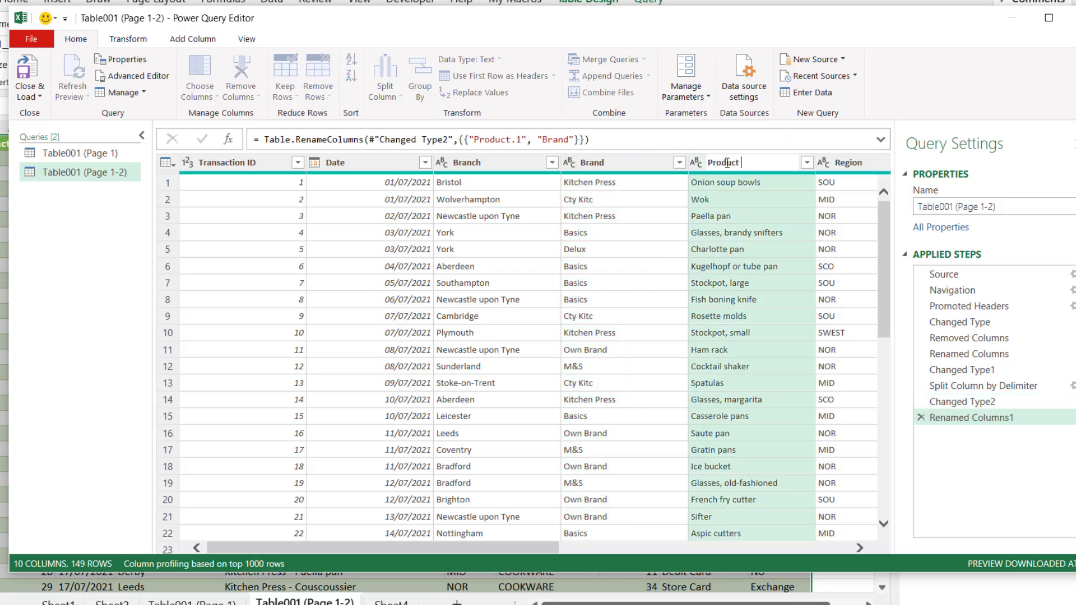
key(Return)
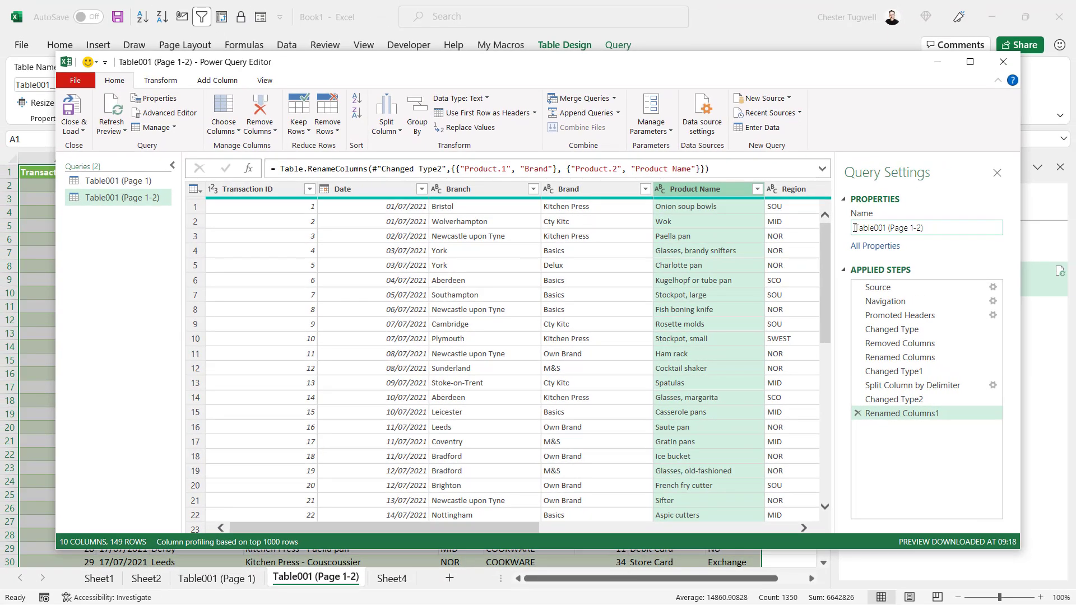
Rename the query as Sales Data Import, and close and load it back to the worksheet
click(959, 227)
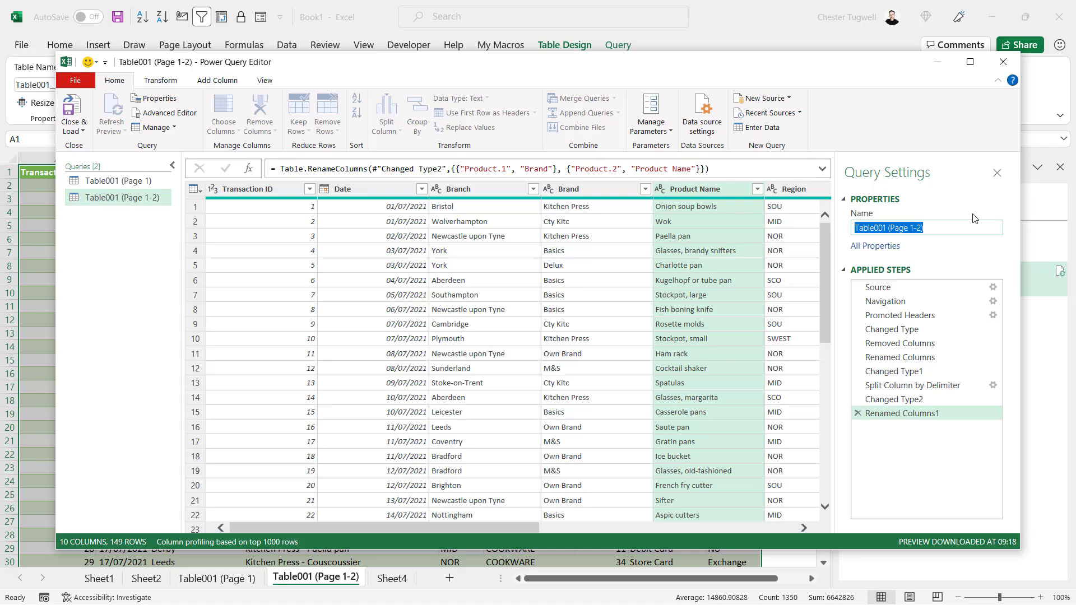
text(Sales Data Import)
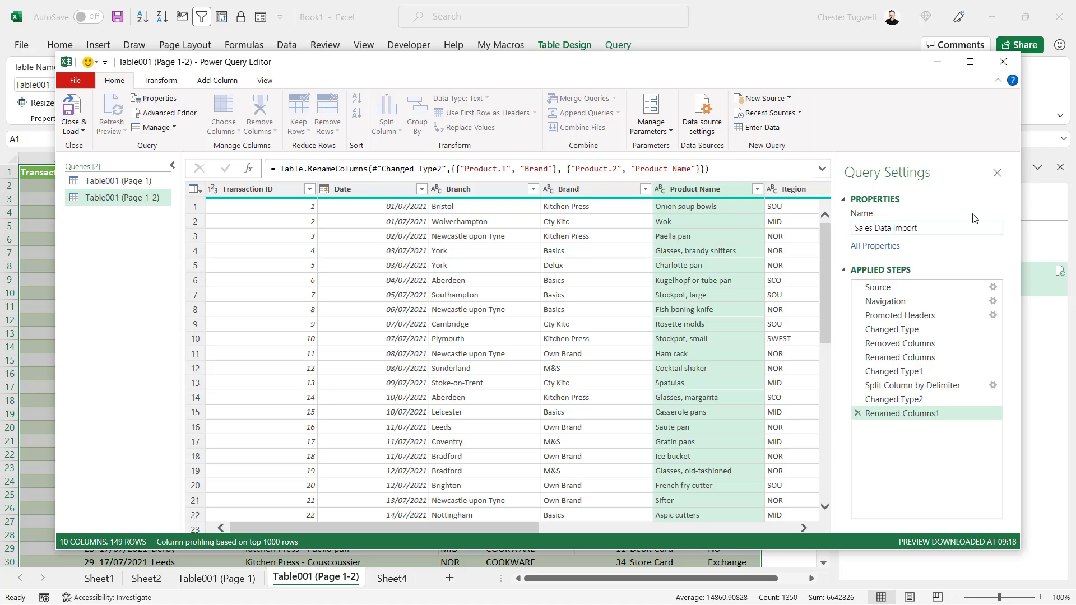
click(70, 112)
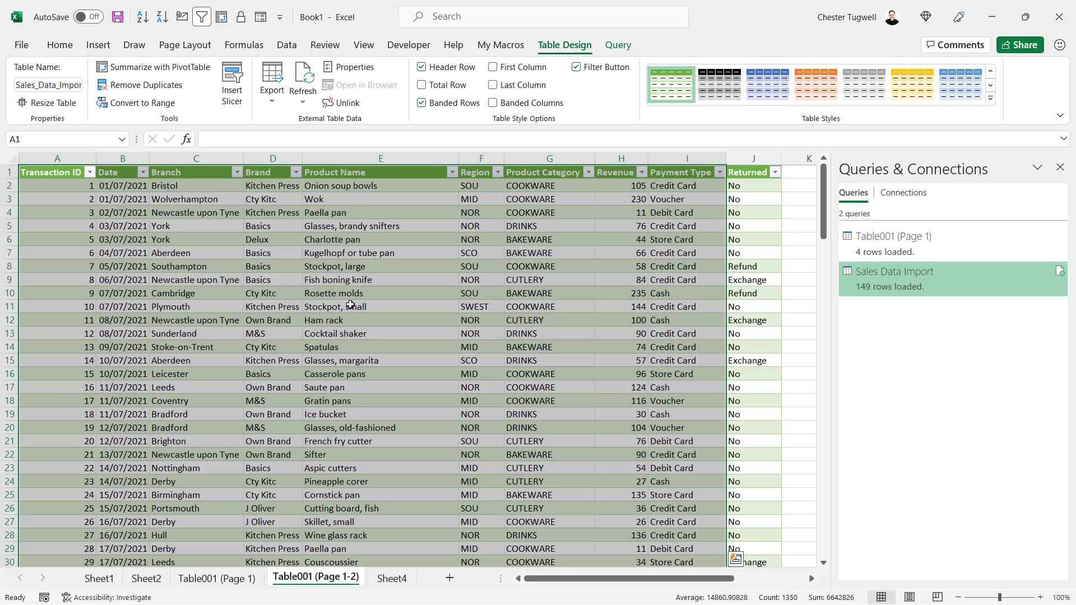
Examine the last rows of the loaded sales table, and compare the pages of Sales Data with October.pdf in Adobe Acrobat Reader
click(112, 213)
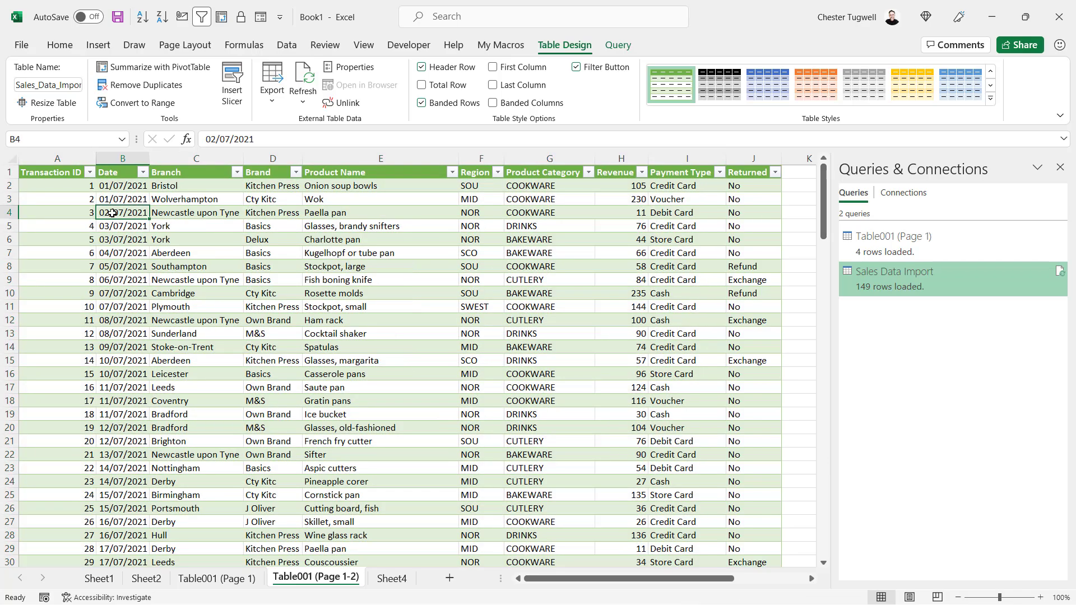
drag(824, 218, 829, 545)
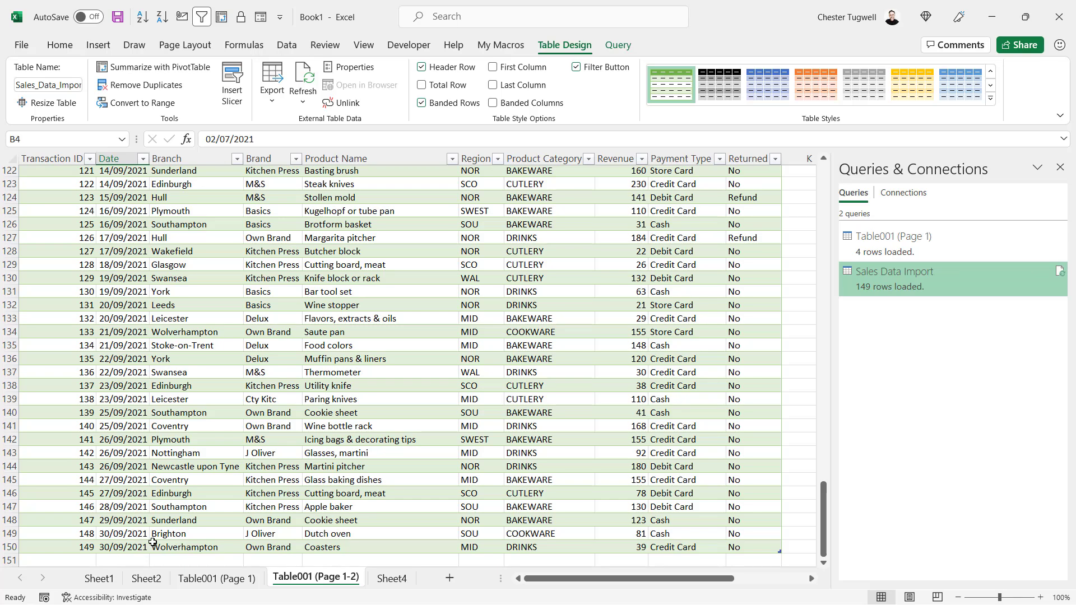
key(alt+Tab)
scroll(282, 248, up, 5)
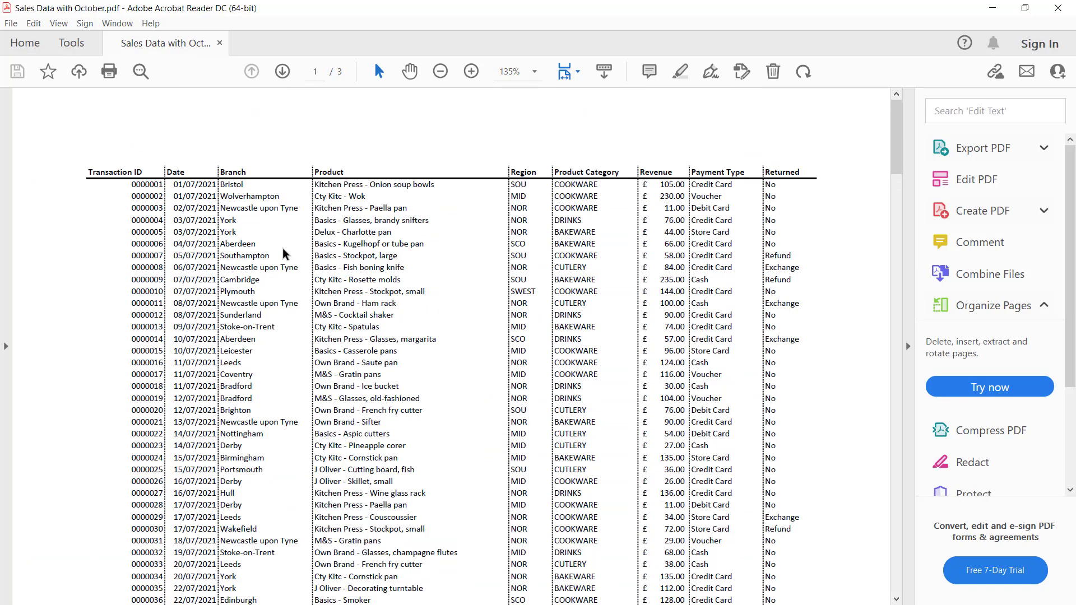
scroll(283, 254, down, 20)
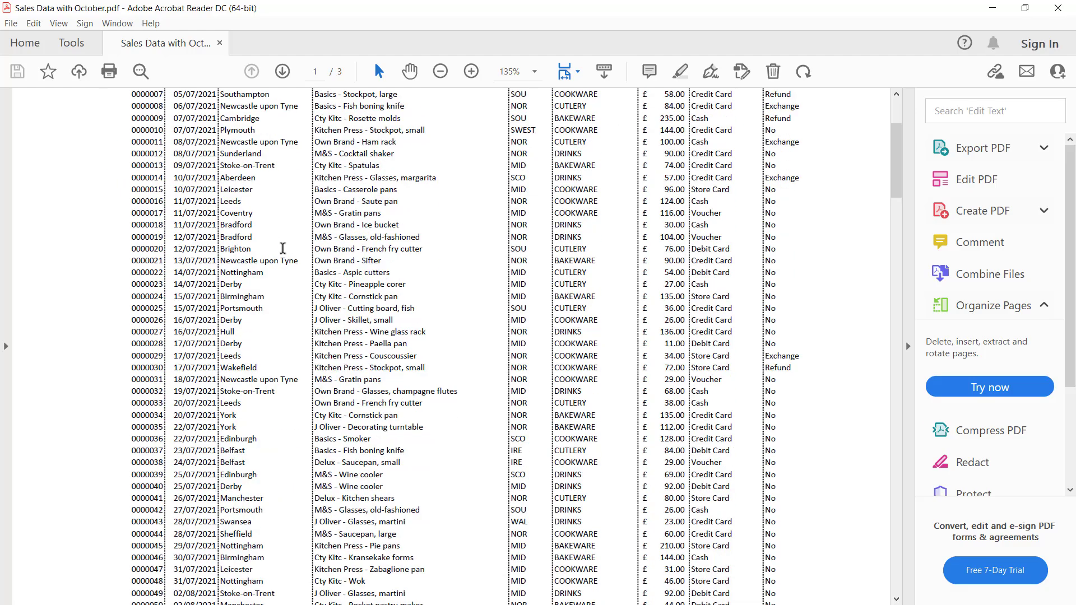
scroll(283, 254, down, 20)
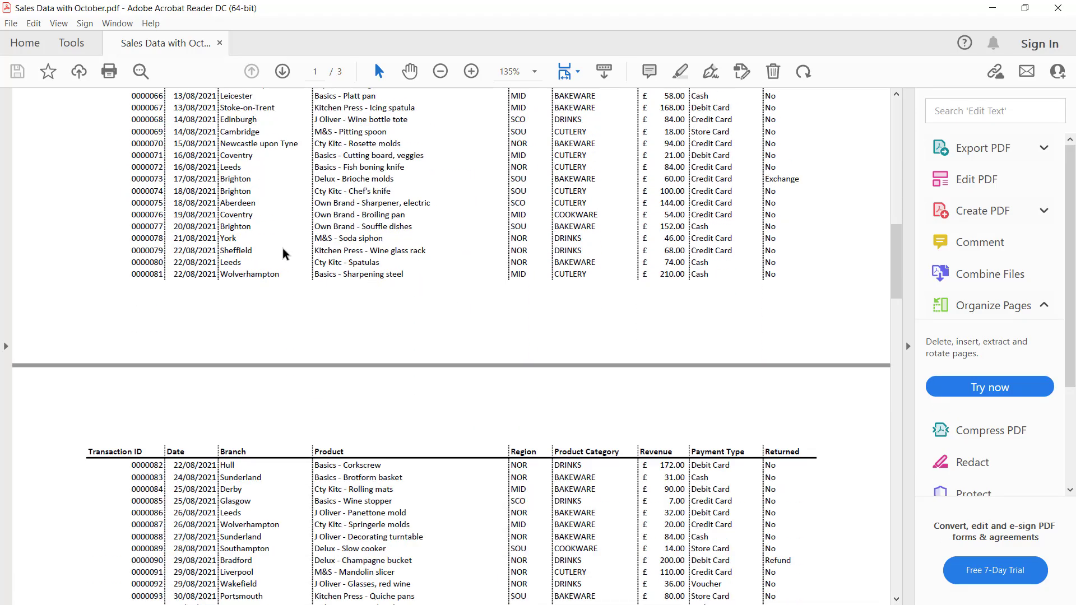
scroll(283, 253, down, 15)
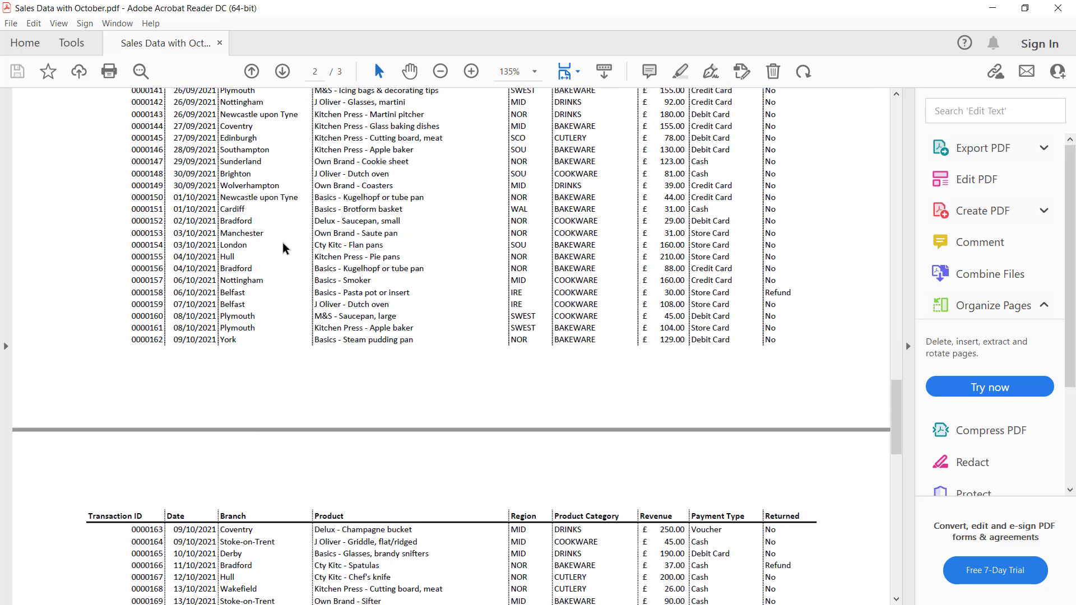
scroll(285, 248, down, 10)
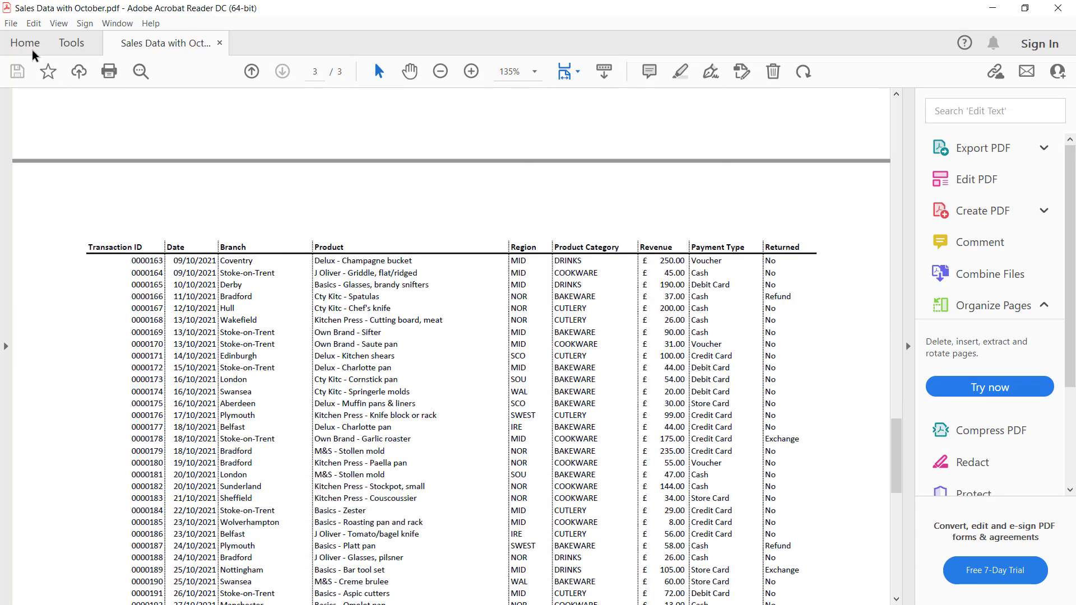
Save the October PDF over the existing Sales Data file in the pdfs folder, replacing it
click(11, 23)
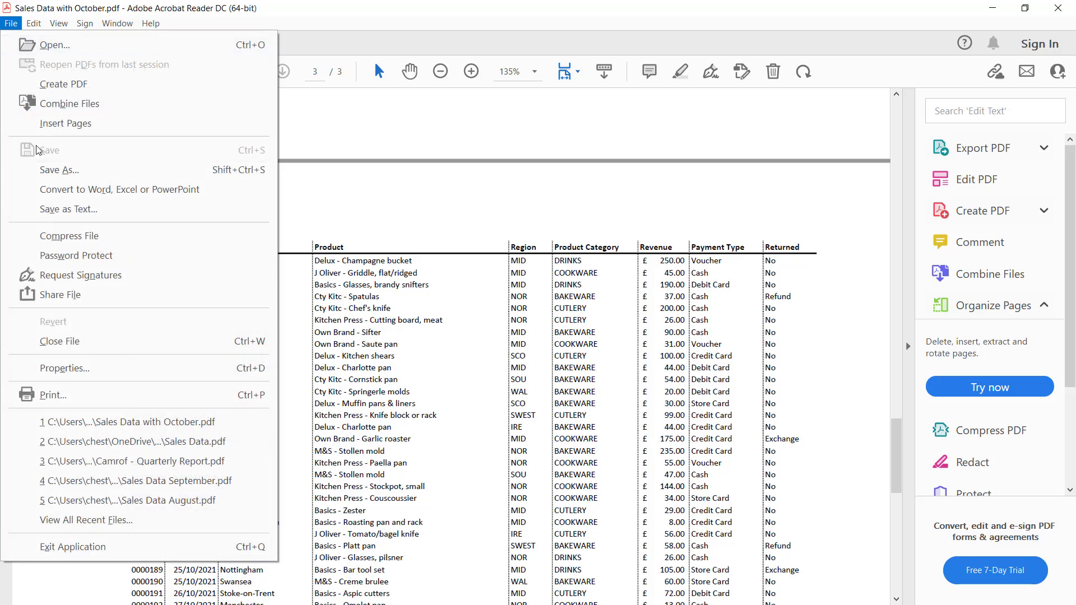
click(56, 169)
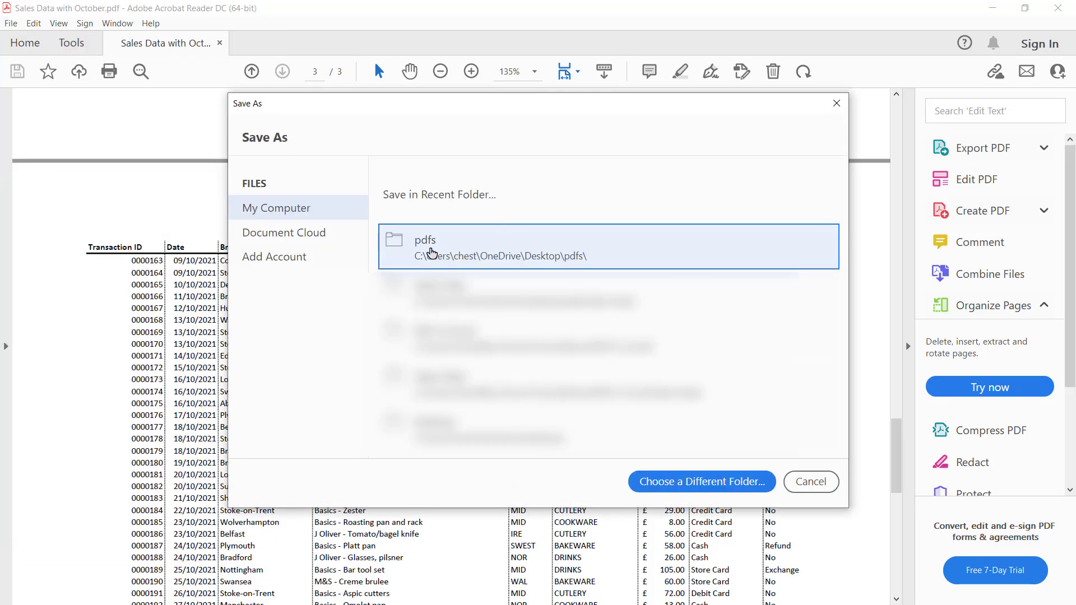
click(405, 253)
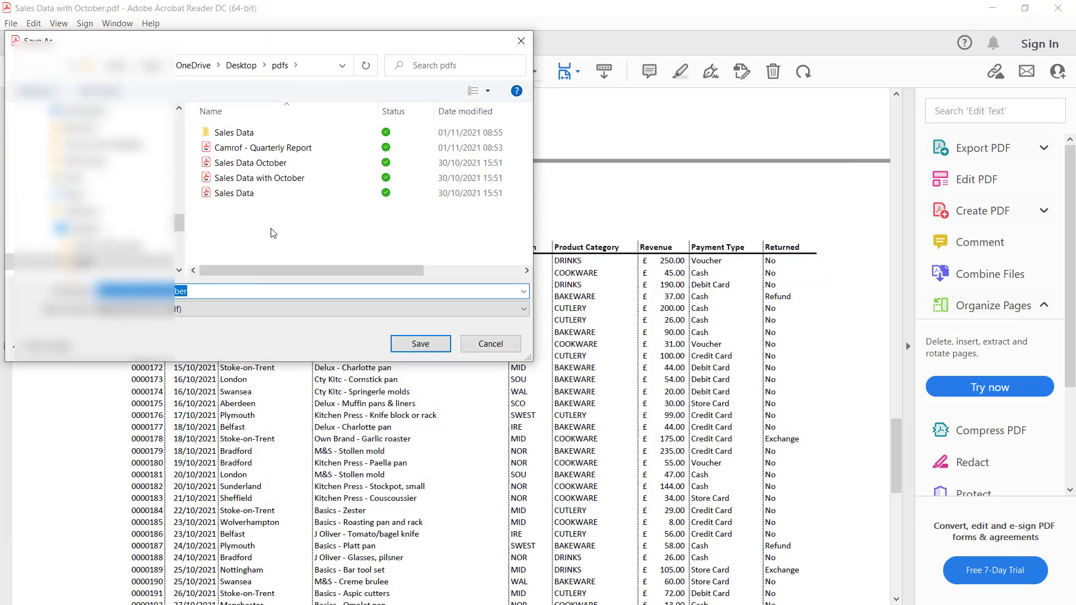
click(224, 194)
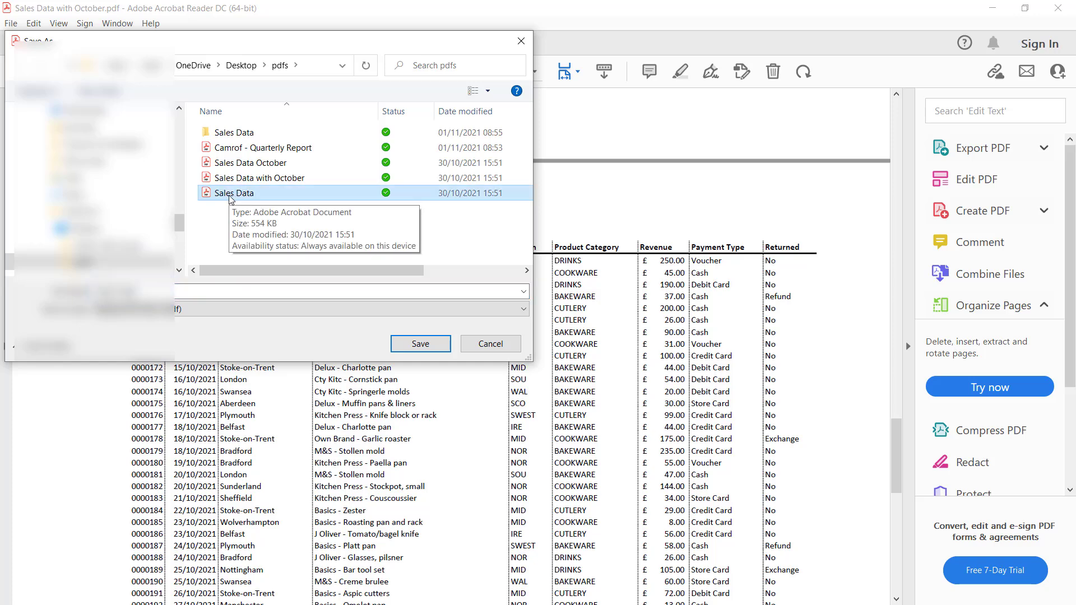
click(425, 344)
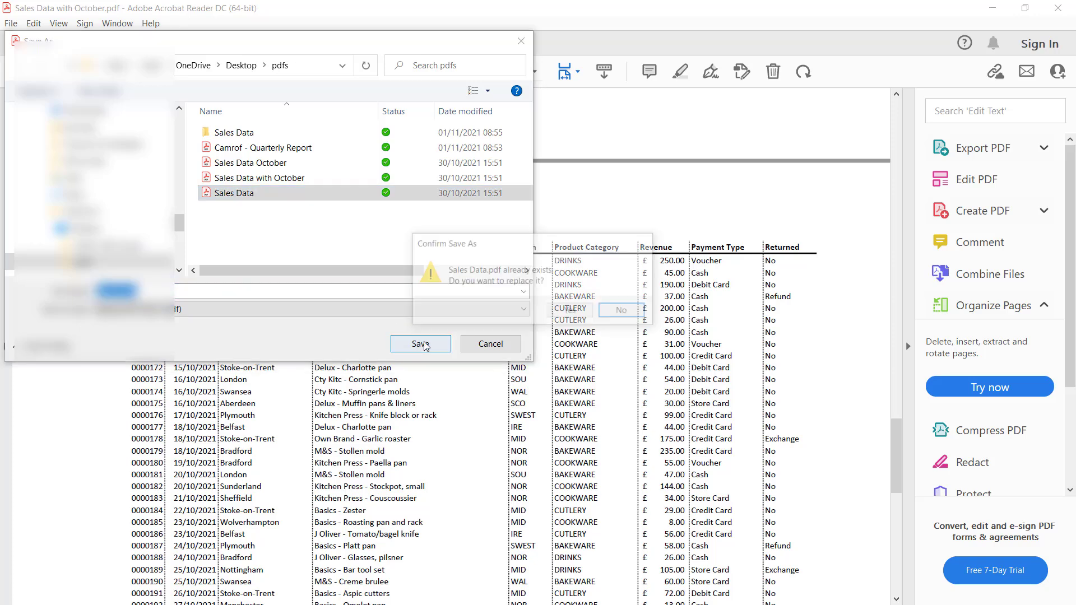
click(596, 313)
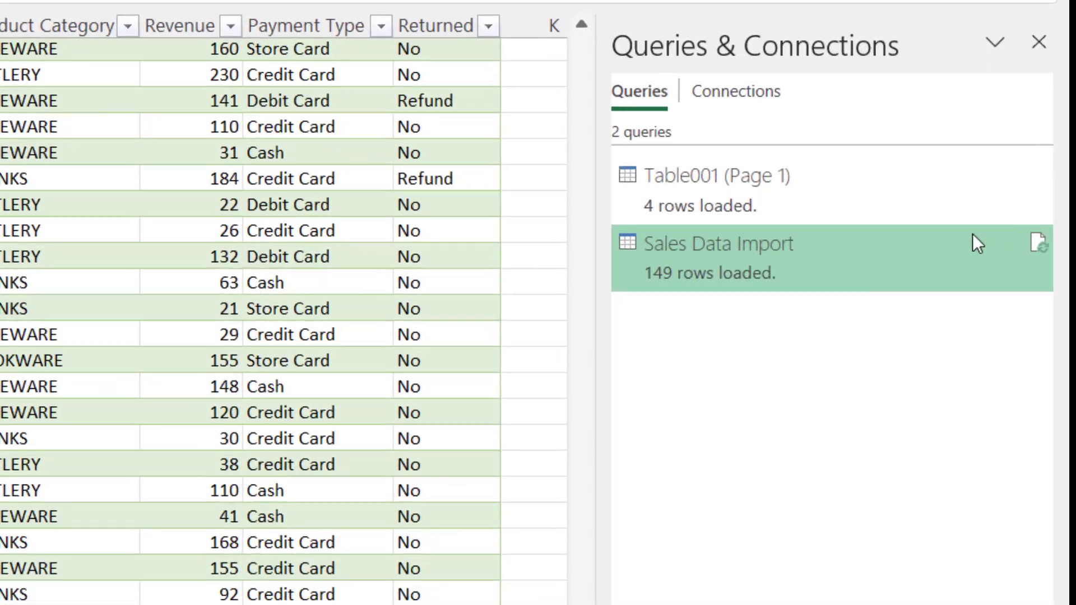
Refresh the Sales Data Import query in Excel and check the last rows of the updated table
mouse_move(1022, 248)
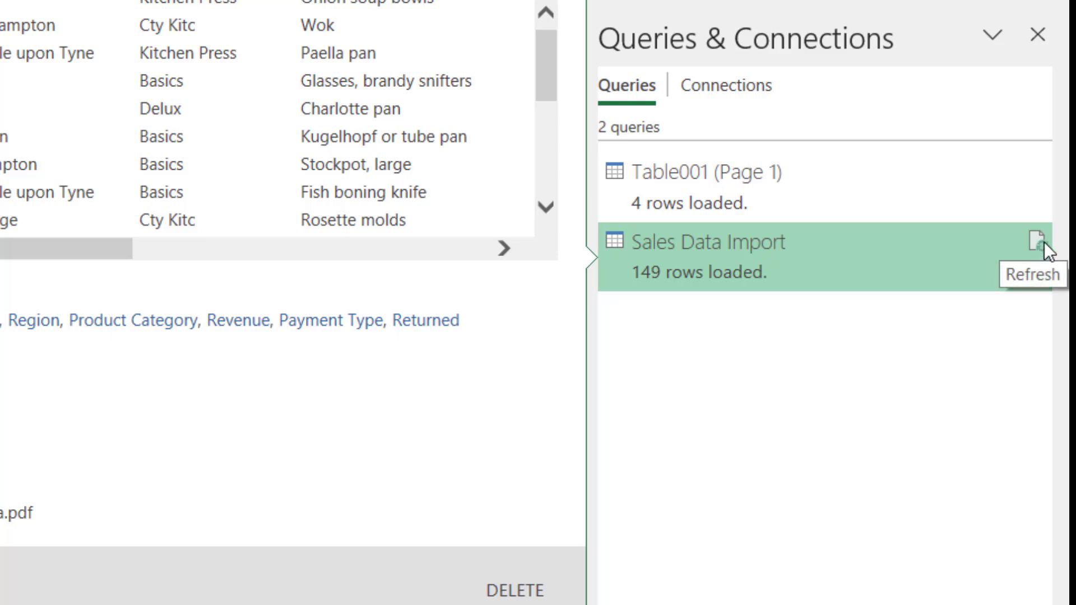
click(1038, 240)
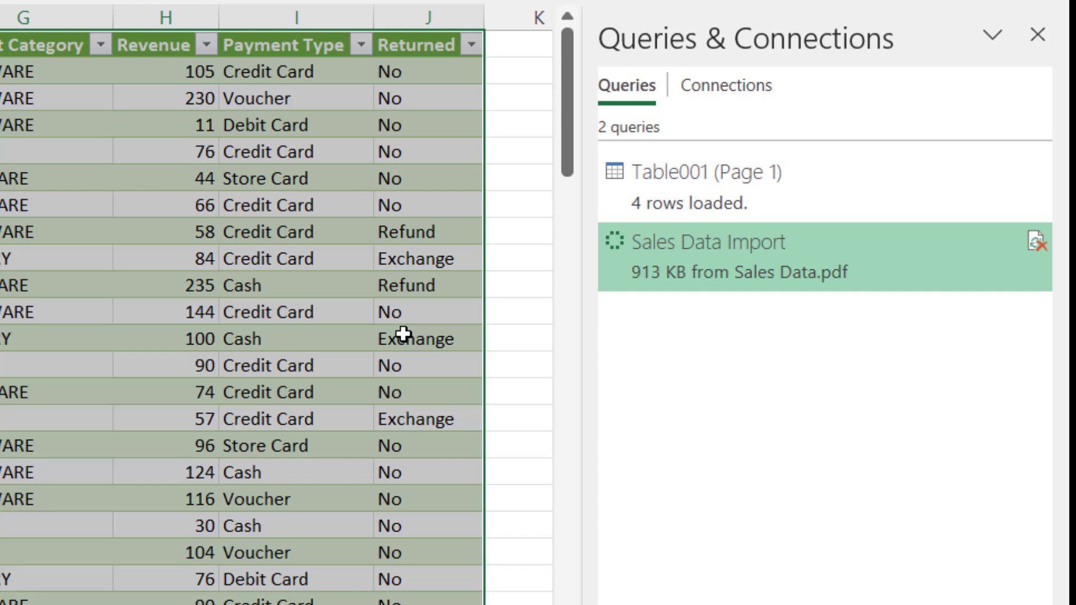
drag(570, 112, 843, 561)
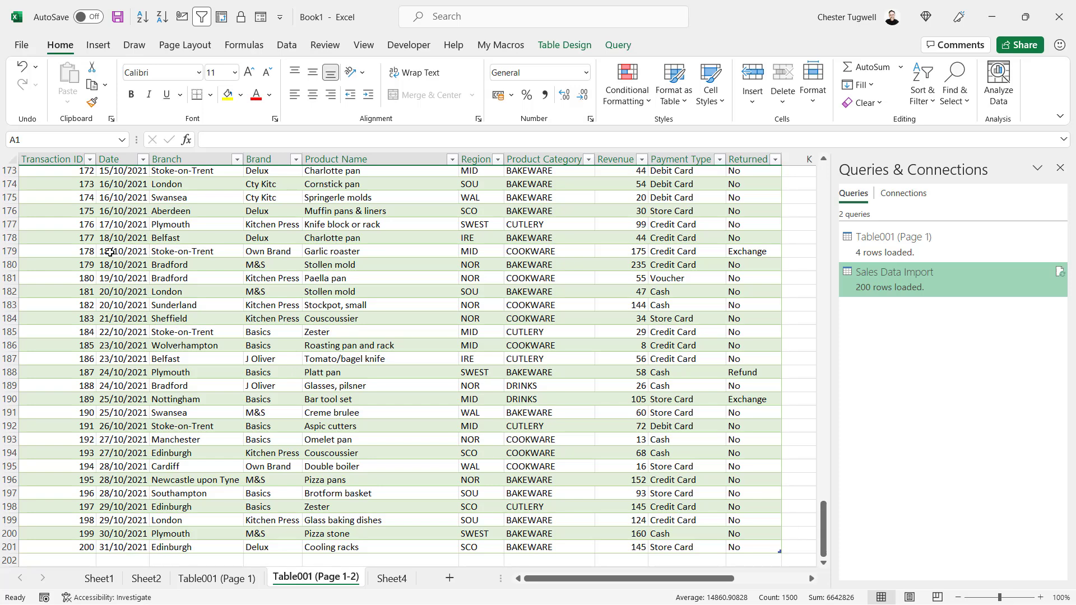
scroll(110, 250, up, 2)
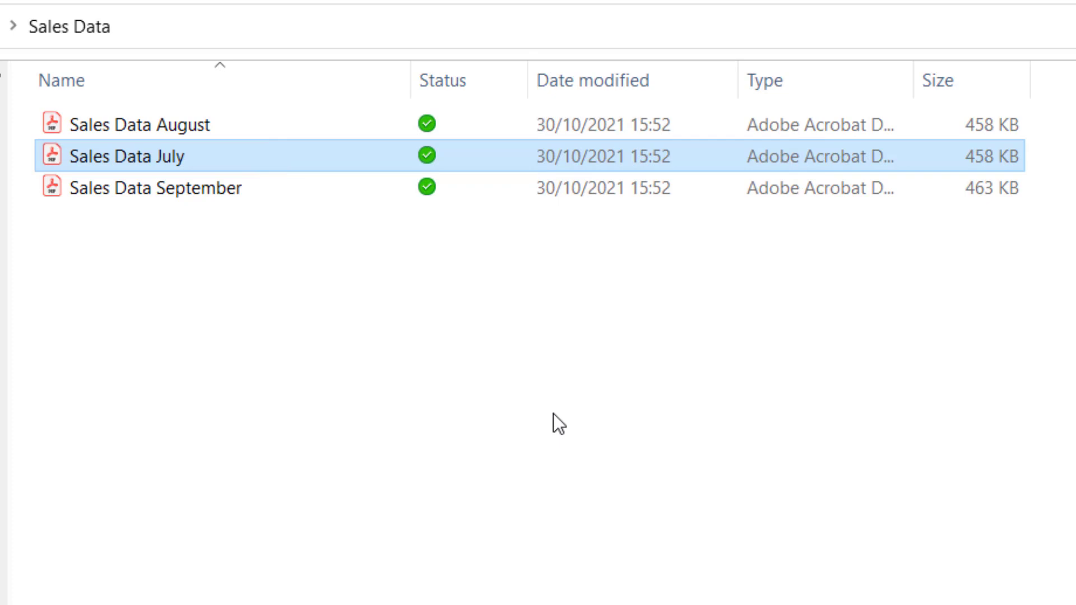
Open the Sales Data July PDF from the Sales Data folder in File Explorer
double_click(173, 162)
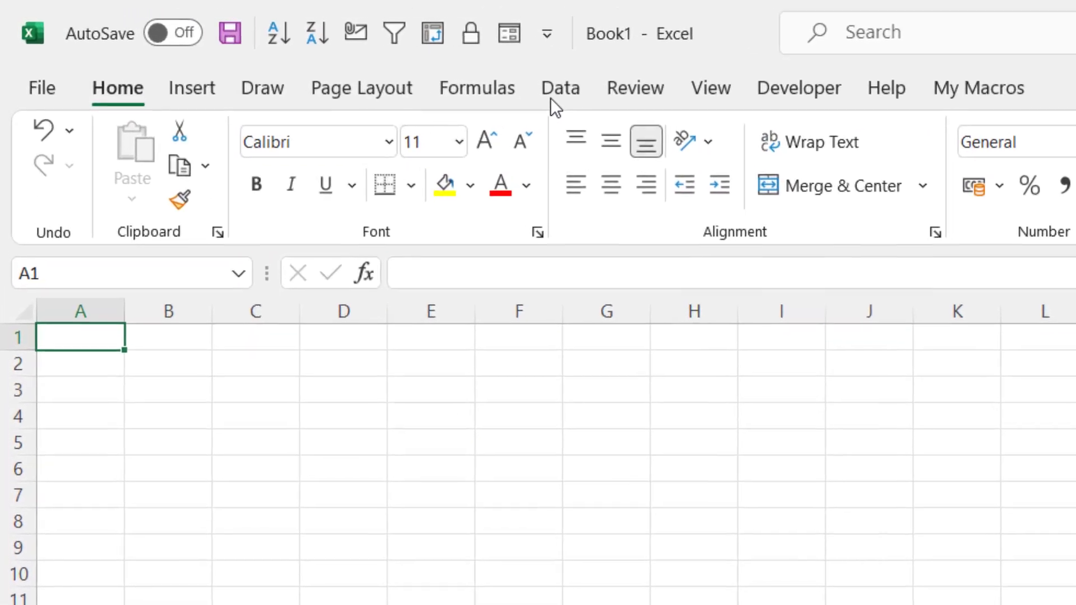
In Excel, start a data import from a folder and choose the Sales Data folder inside pdfs on the Desktop
click(552, 97)
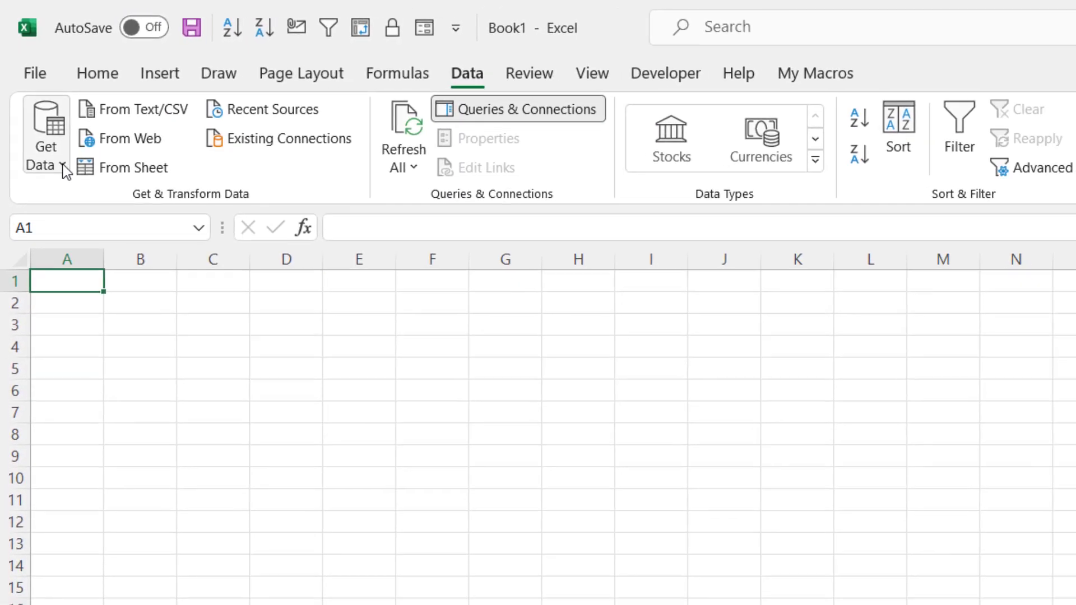
click(53, 188)
mouse_move(122, 188)
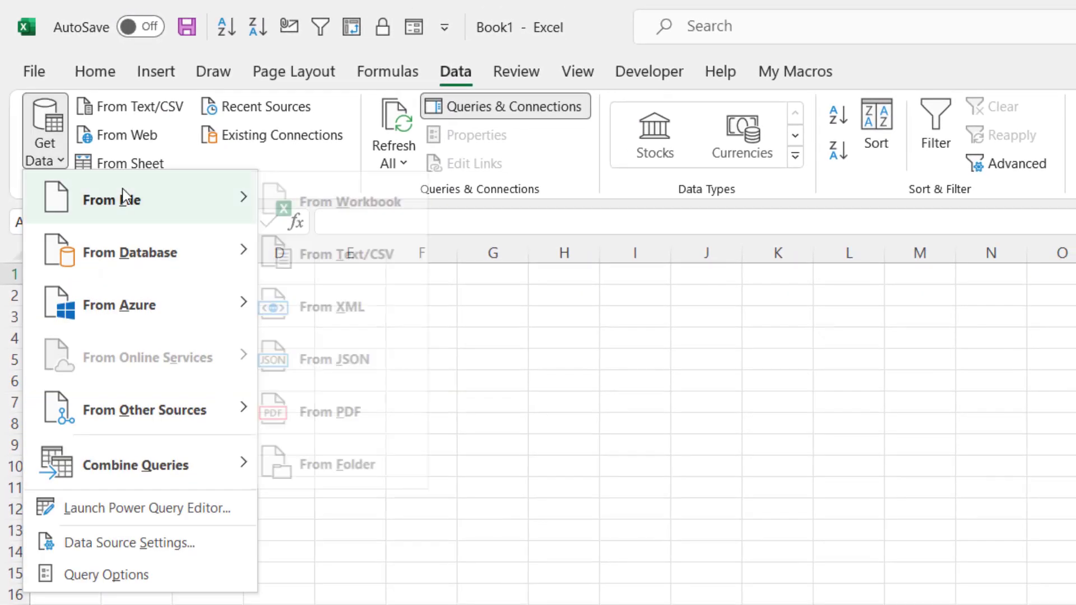
click(366, 465)
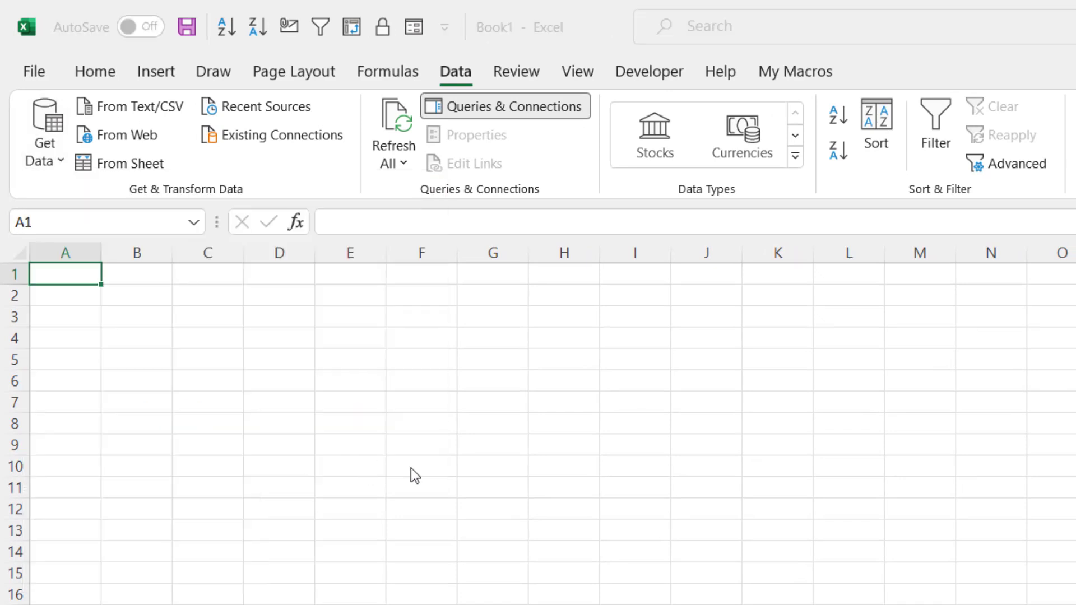
scroll(118, 224, up, 5)
scroll(118, 140, down, 5)
click(92, 420)
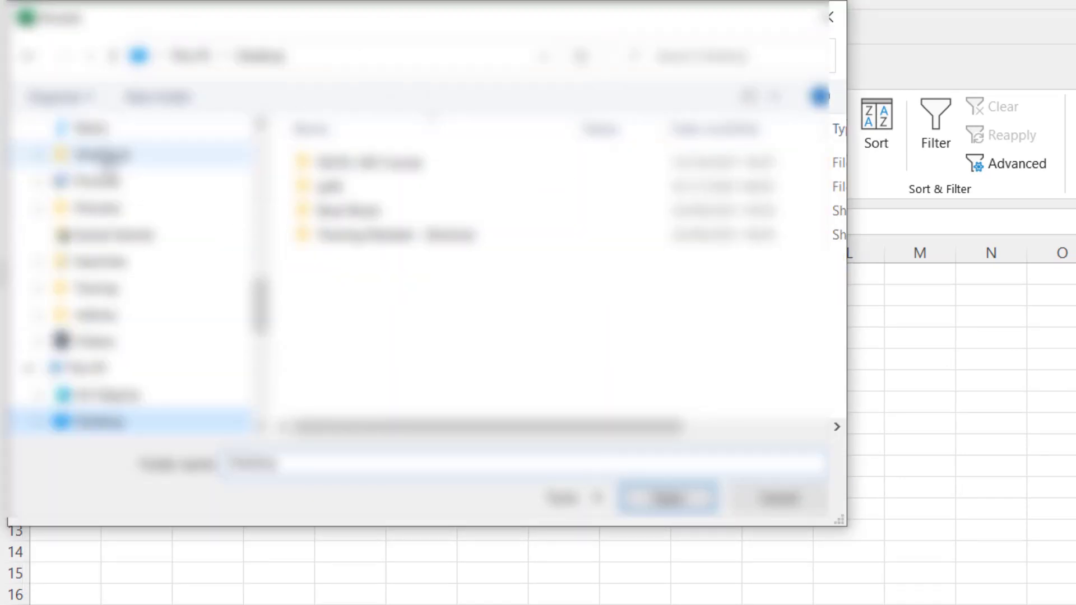
double_click(336, 186)
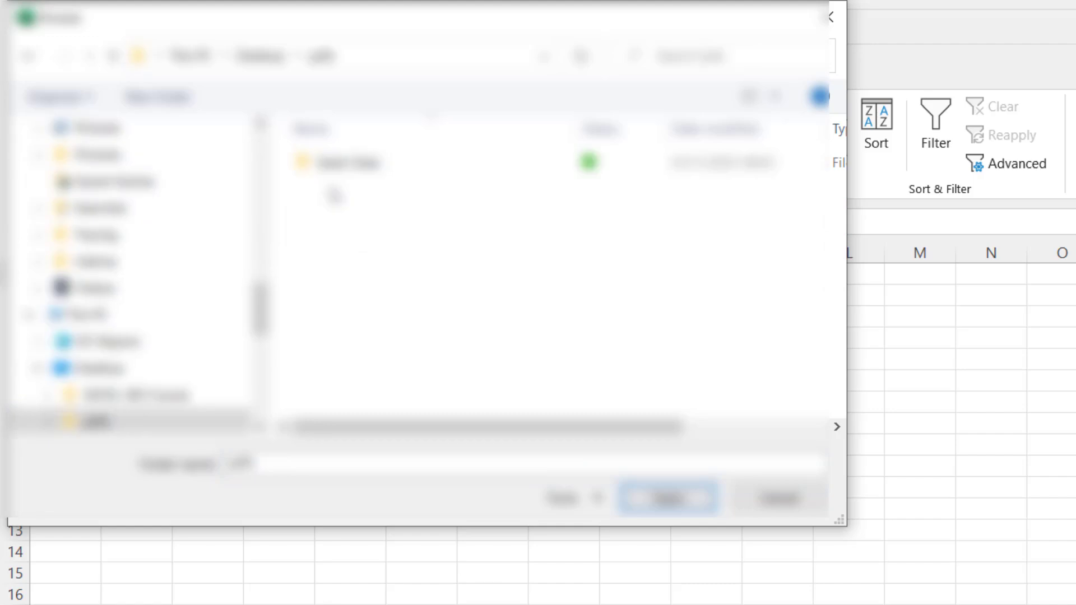
double_click(338, 163)
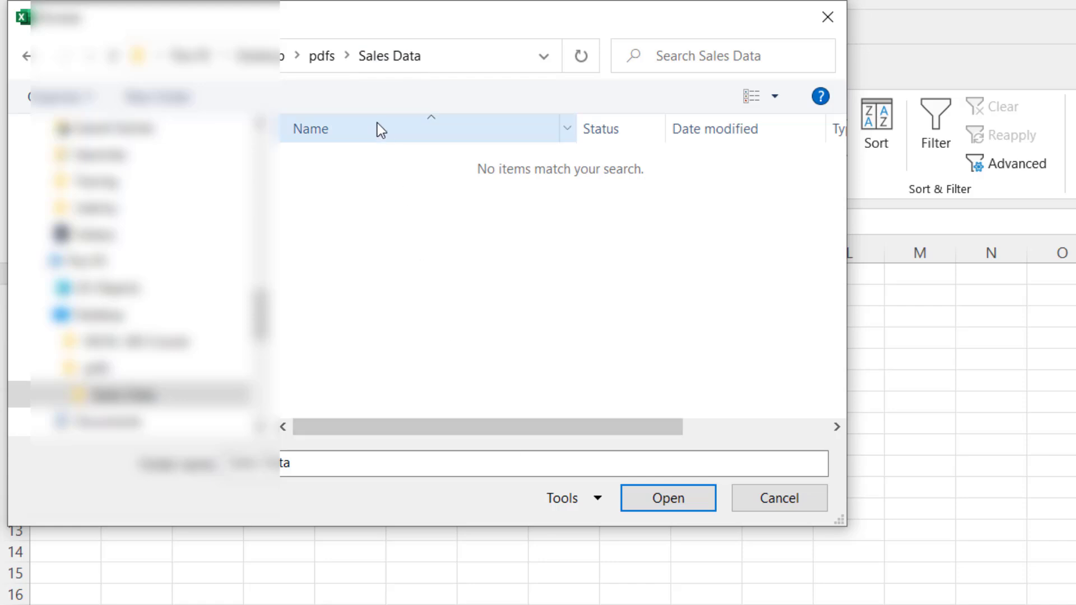
click(673, 504)
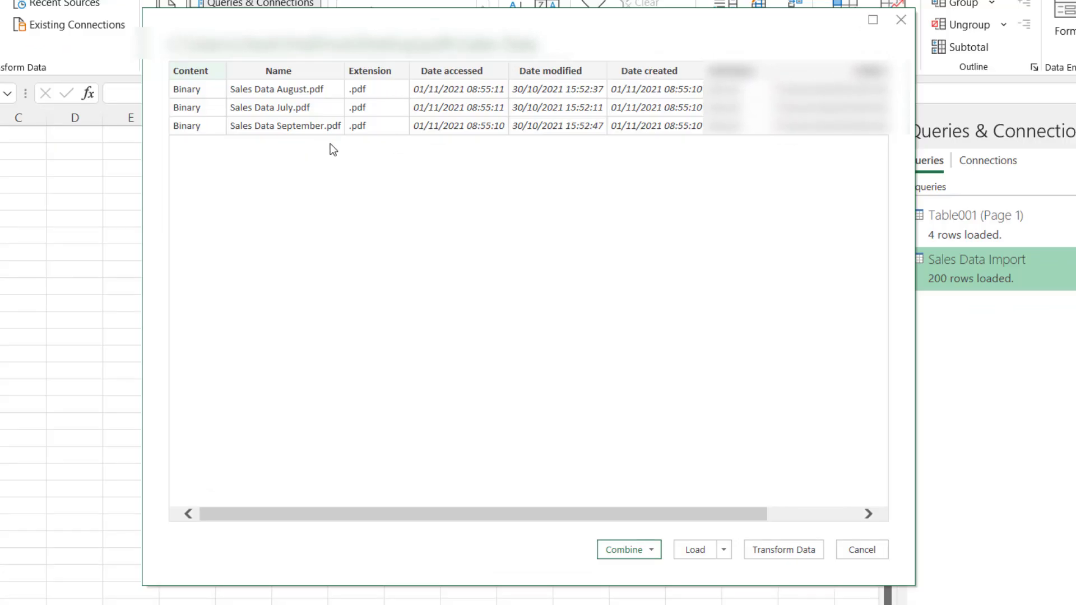
Combine and transform the folder's PDF files, using the first file as sample and extracting Table001 (Page 1) from each
click(633, 548)
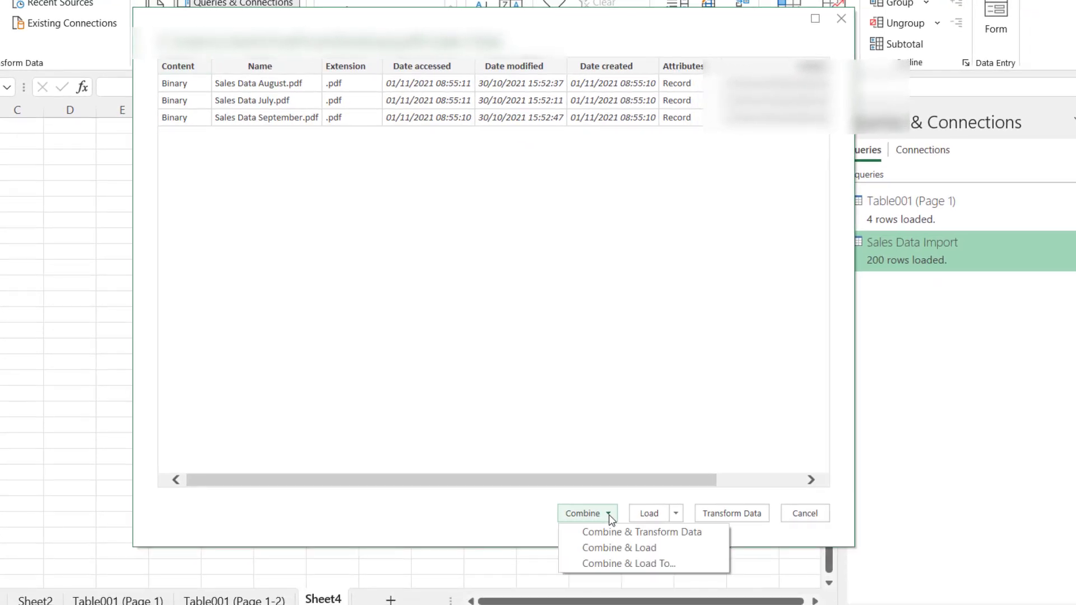
click(657, 532)
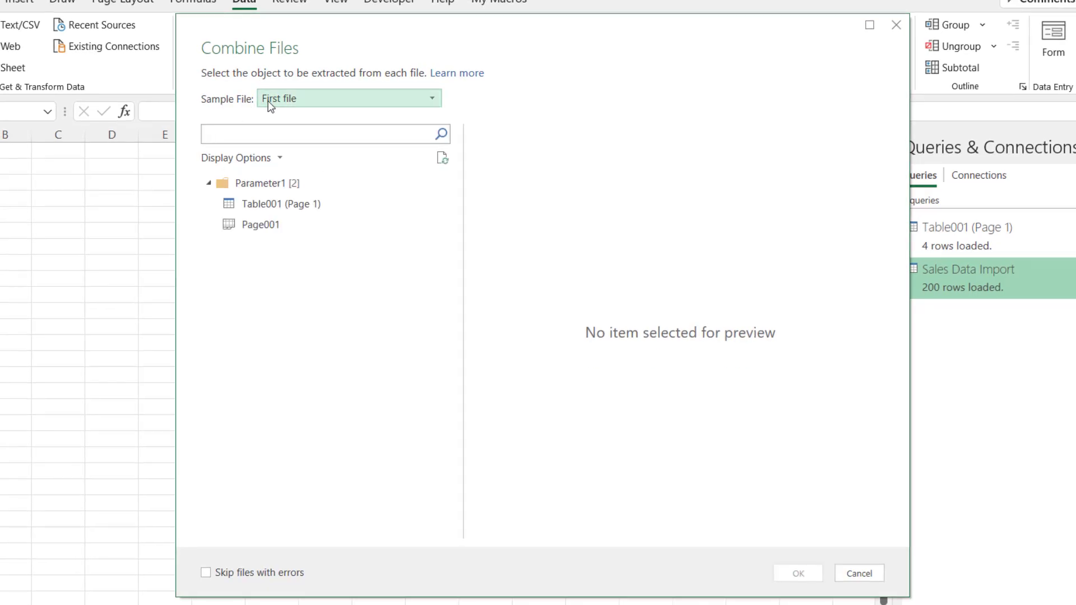
click(270, 207)
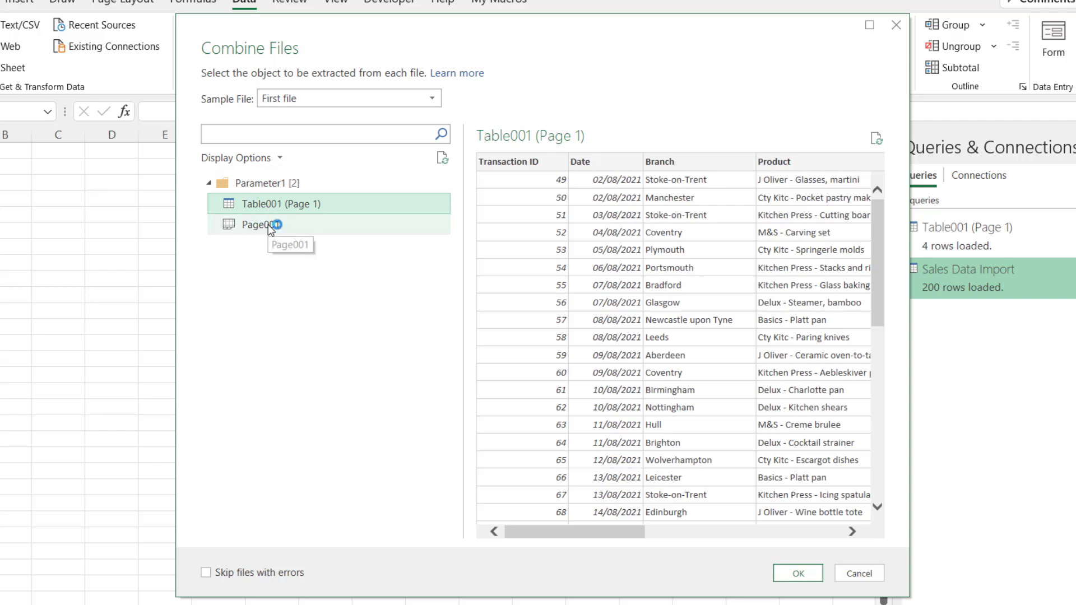
click(268, 226)
click(277, 205)
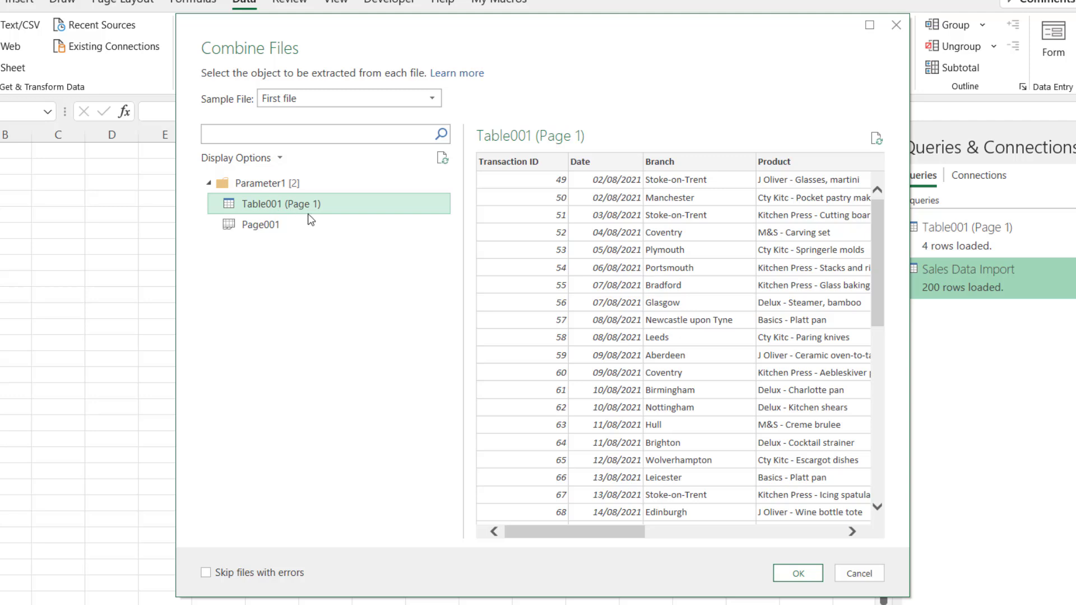
drag(590, 531, 769, 516)
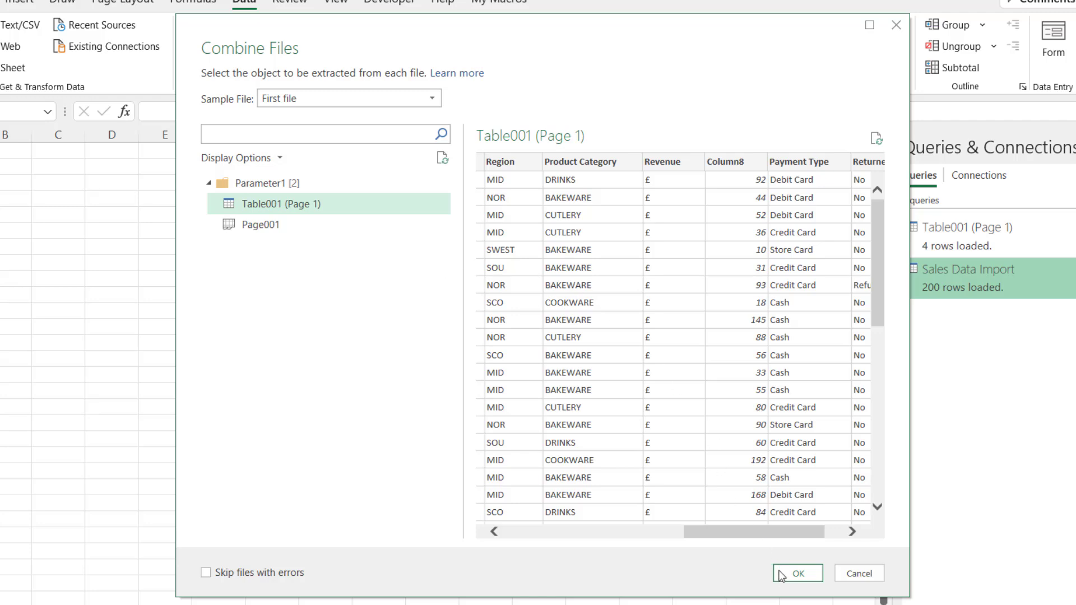
click(796, 574)
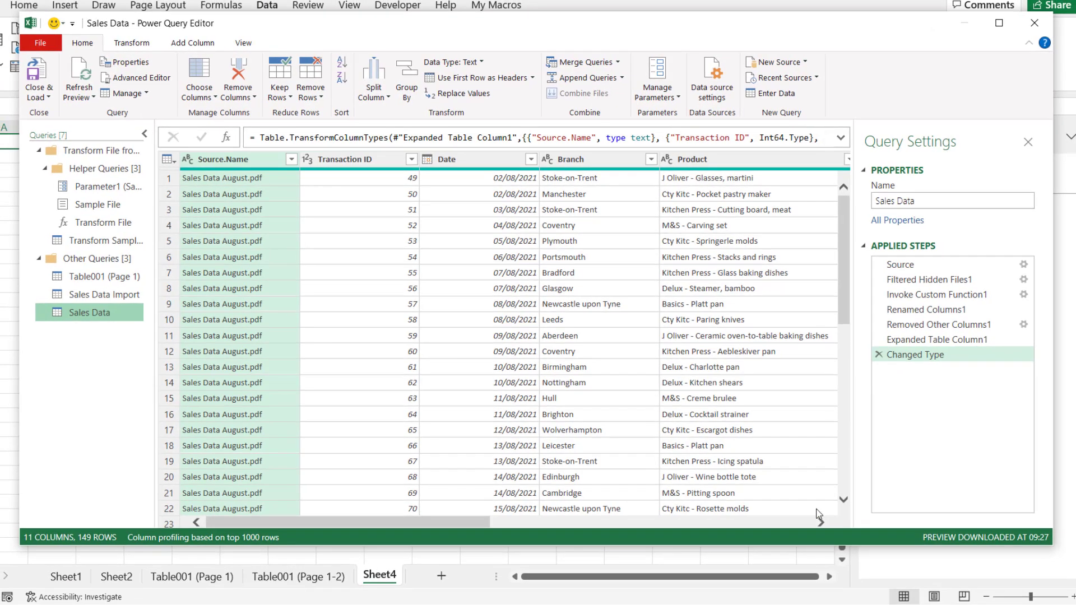
drag(821, 523, 824, 525)
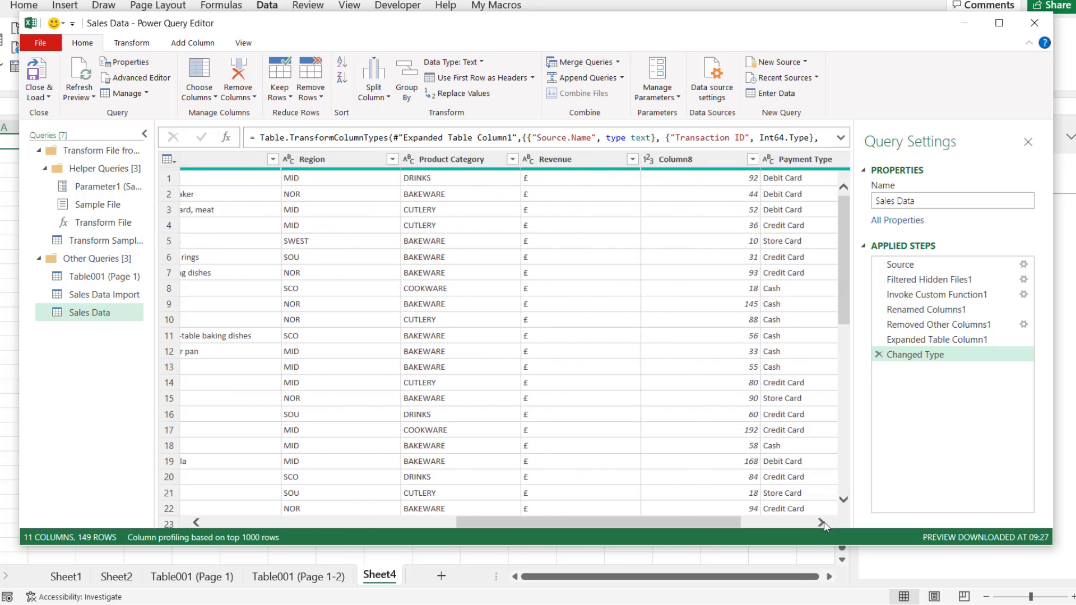
Remove the Revenue column that holds only pound signs and rename Column8 as Revenue
click(541, 159)
right_click(549, 159)
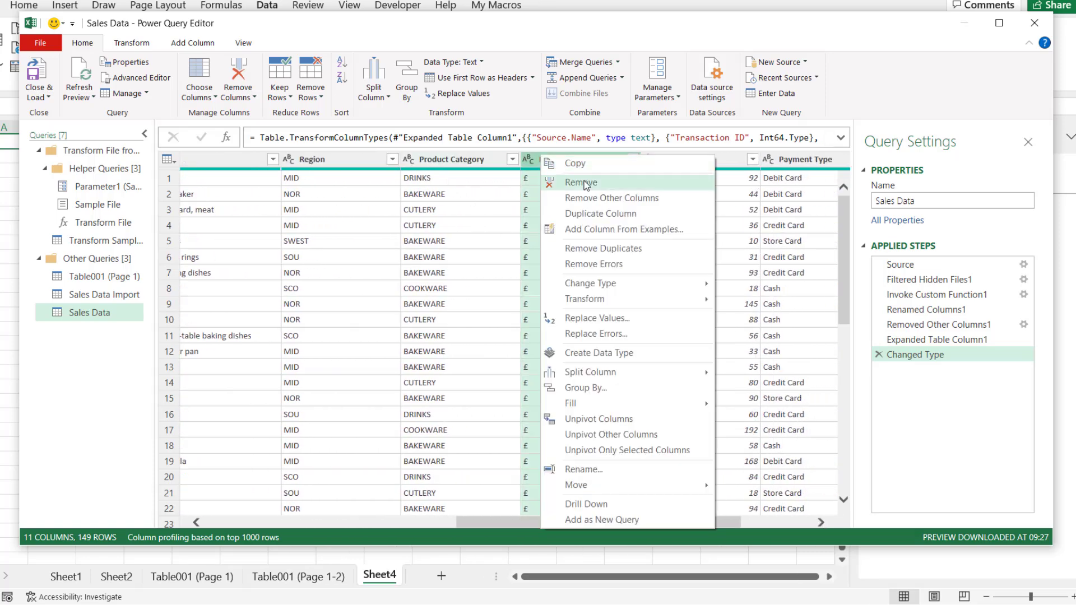
click(586, 181)
double_click(572, 161)
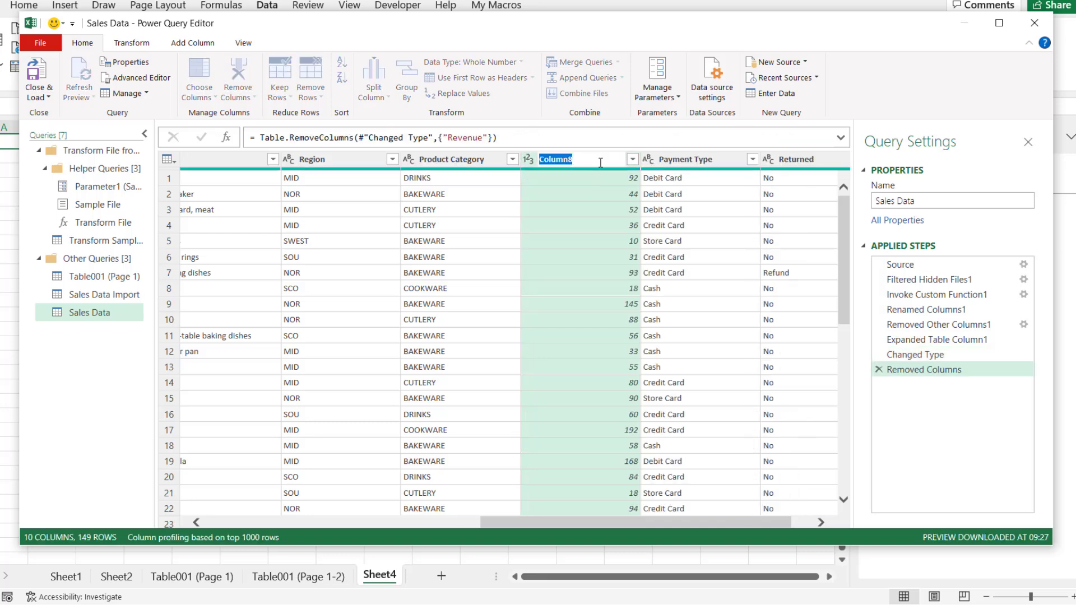
text(Revenue)
key(Return)
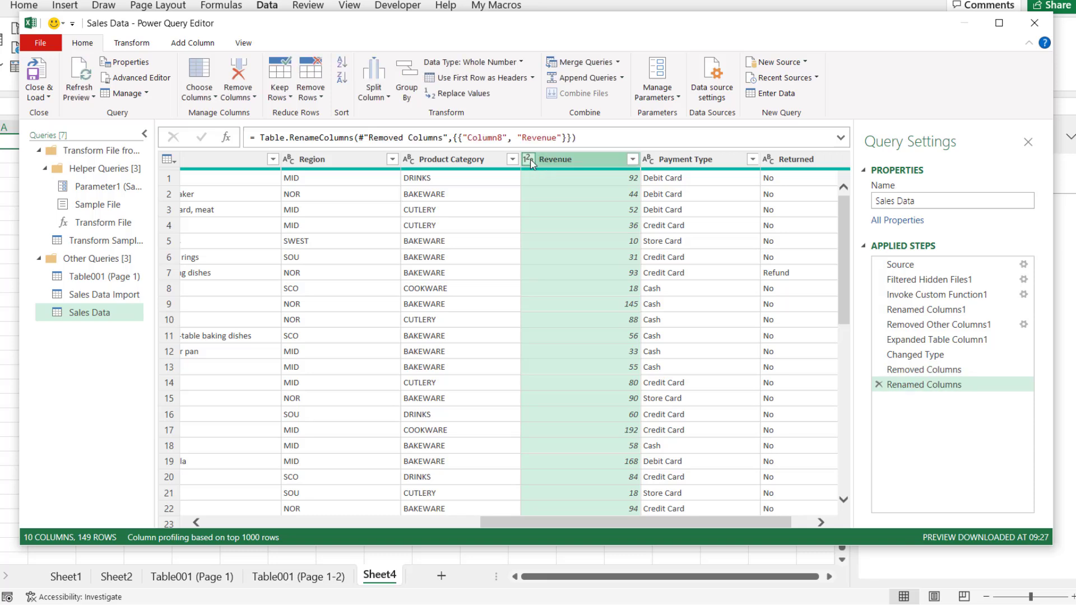
Set the Revenue column's data type to Currency and load the query under the name Sales Data from Folder
click(530, 161)
click(564, 191)
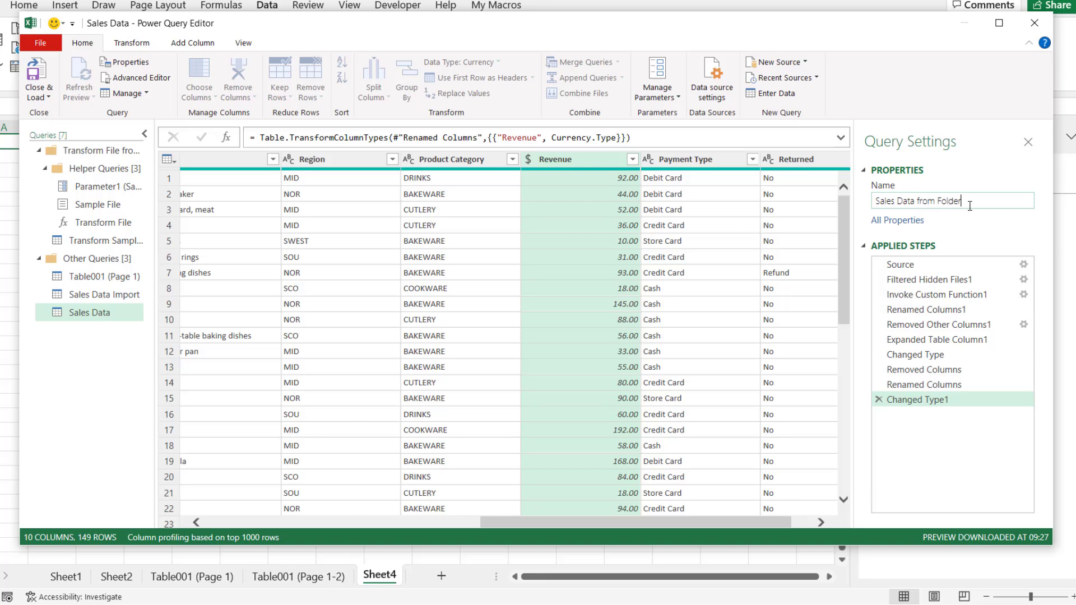
click(35, 98)
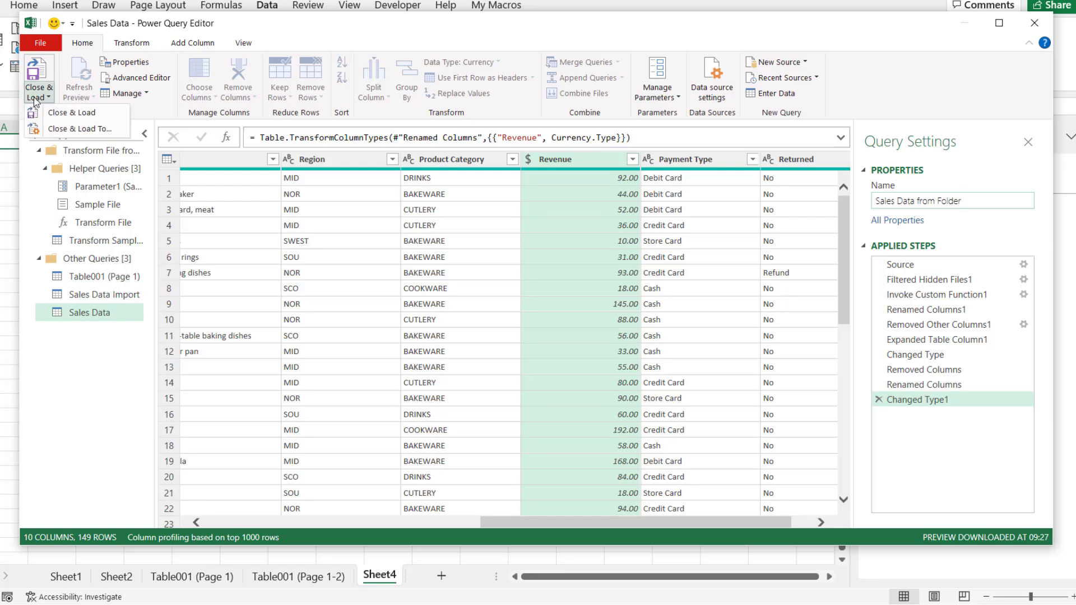
click(51, 72)
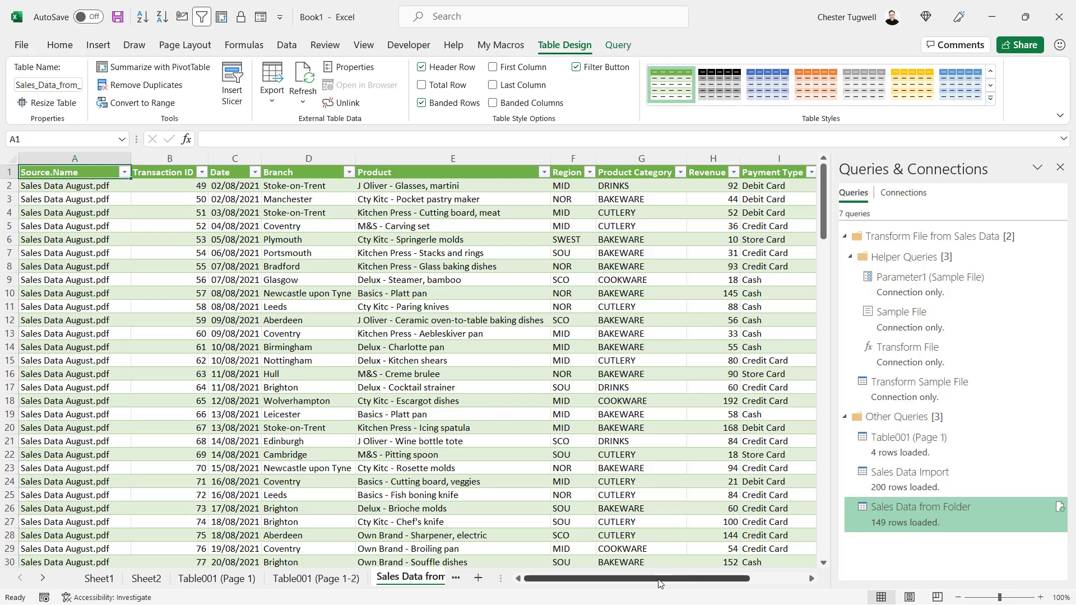
Review the loaded table's columns and the rows that come from each monthly PDF
scroll(661, 582, right, 2)
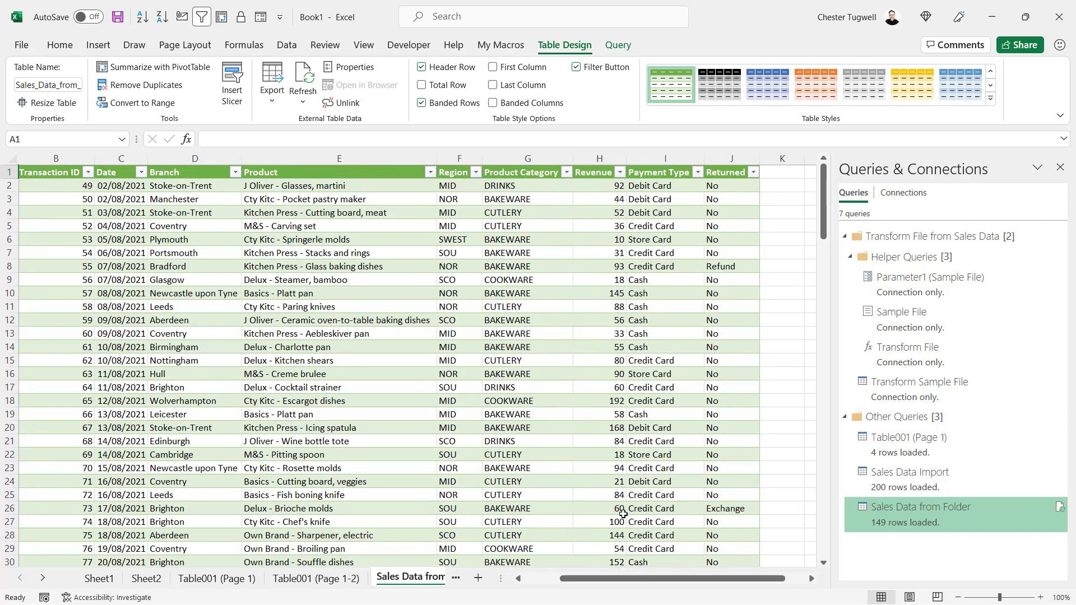
scroll(654, 581, left, 2)
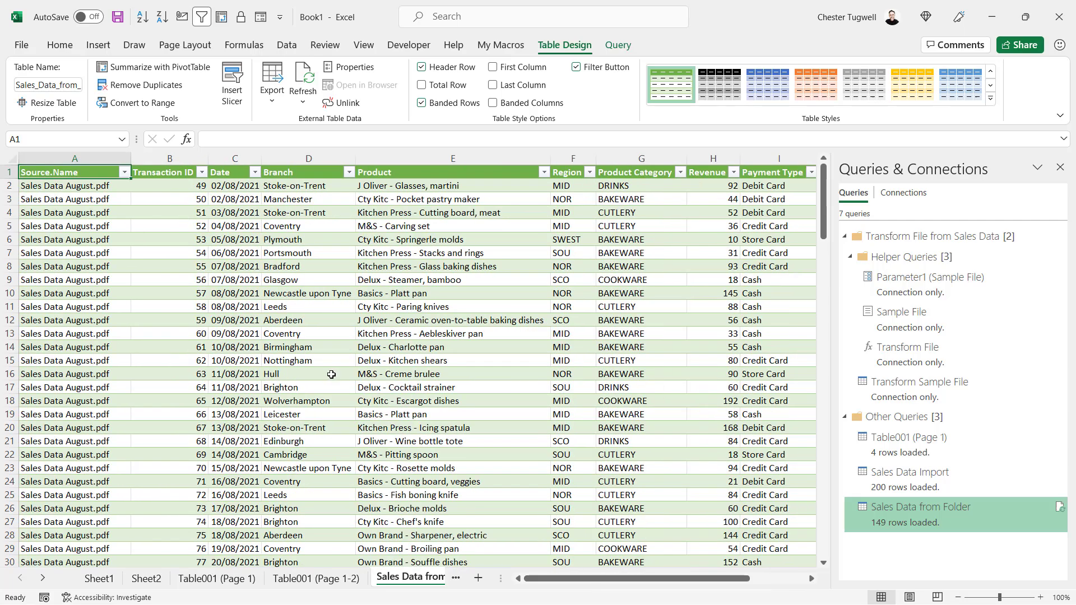
scroll(332, 374, down, 8)
scroll(331, 374, down, 11)
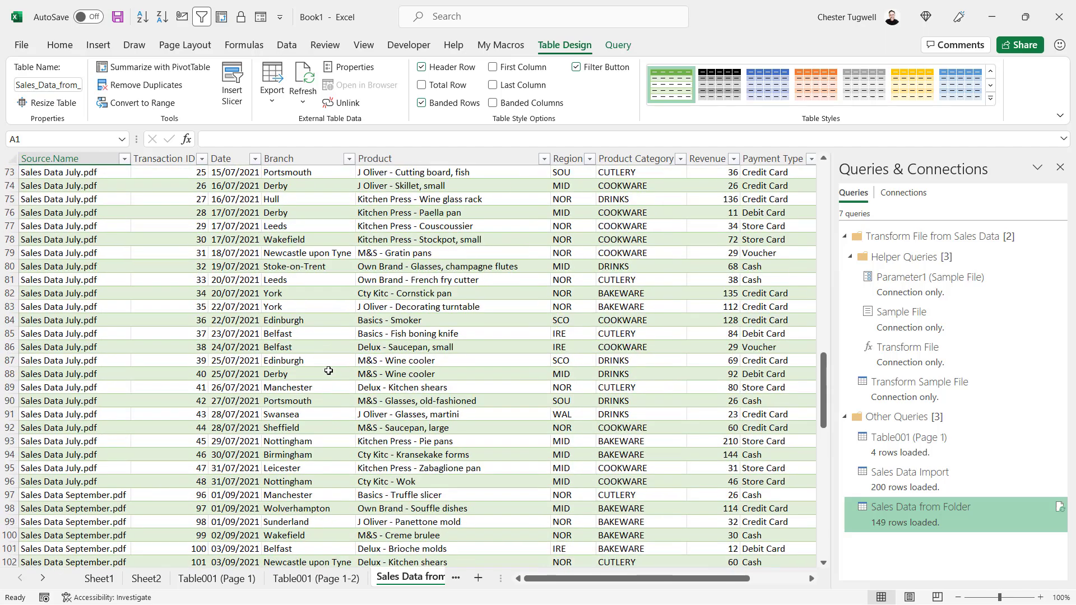
scroll(328, 370, up, 10)
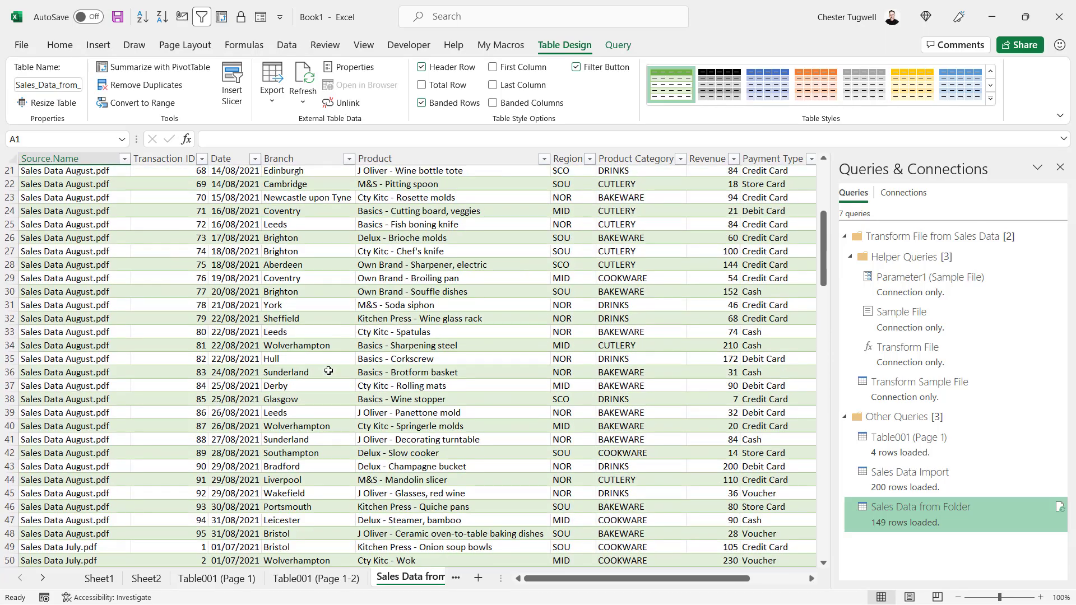
scroll(328, 370, down, 5)
scroll(328, 371, up, 14)
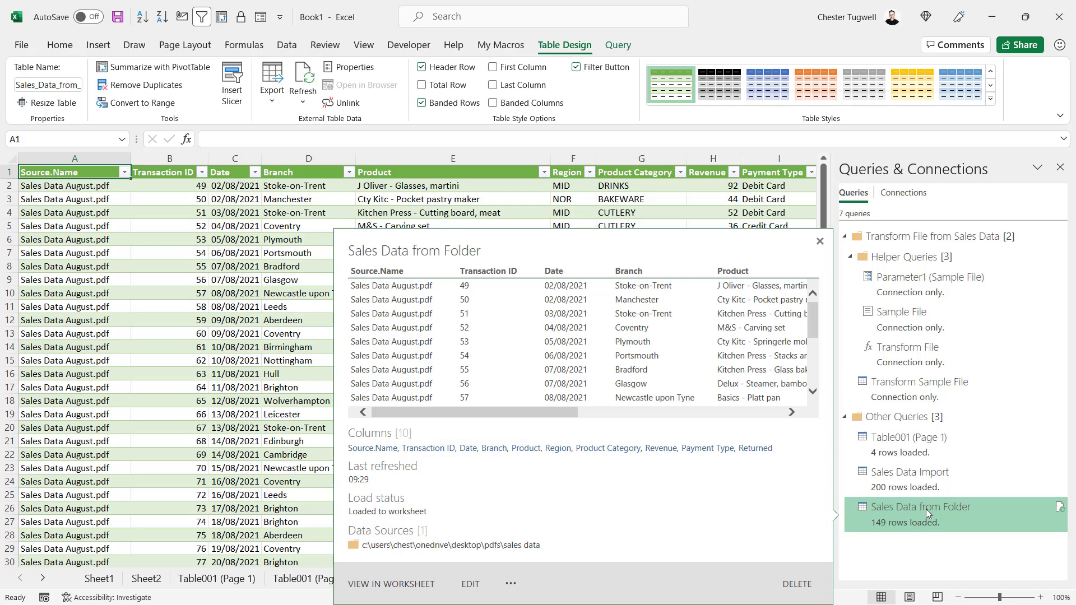
Edit the Sales Data from Folder query to remove the Source.Name column, and load the result back to the worksheet
right_click(926, 509)
click(959, 376)
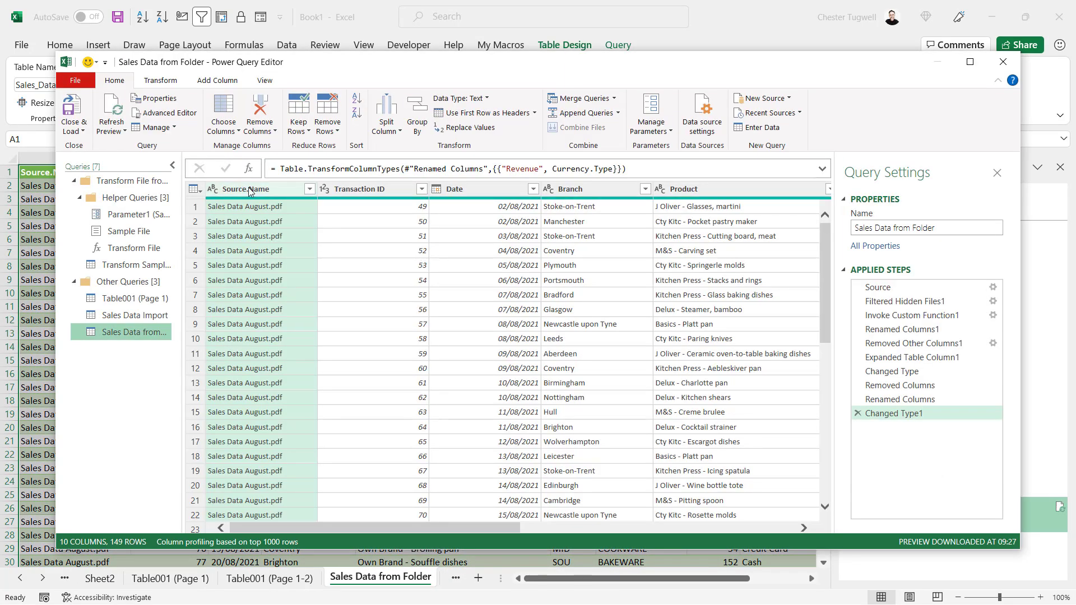
right_click(249, 189)
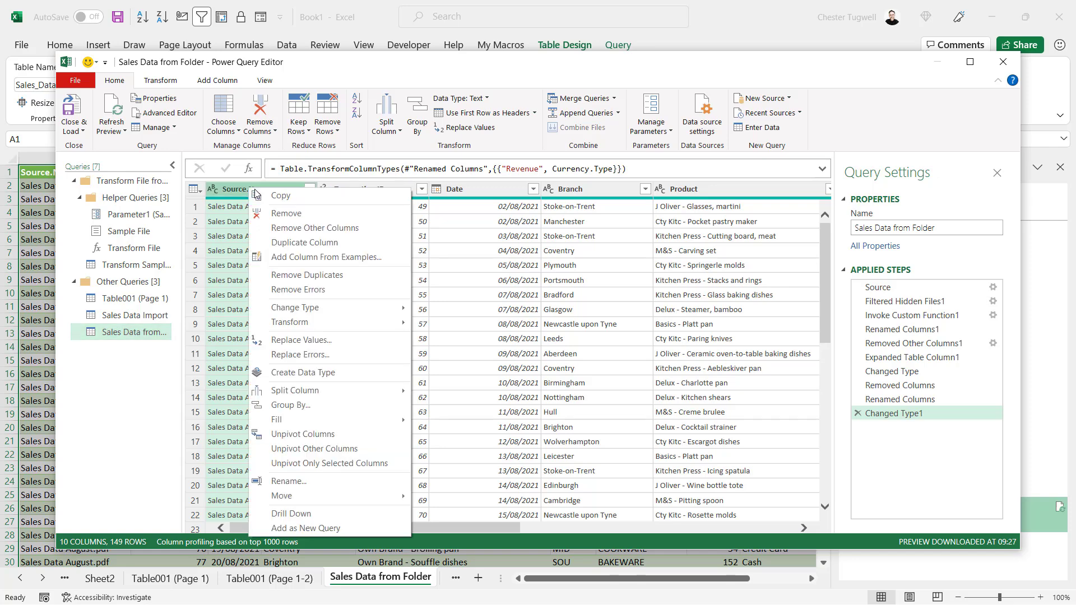
click(284, 216)
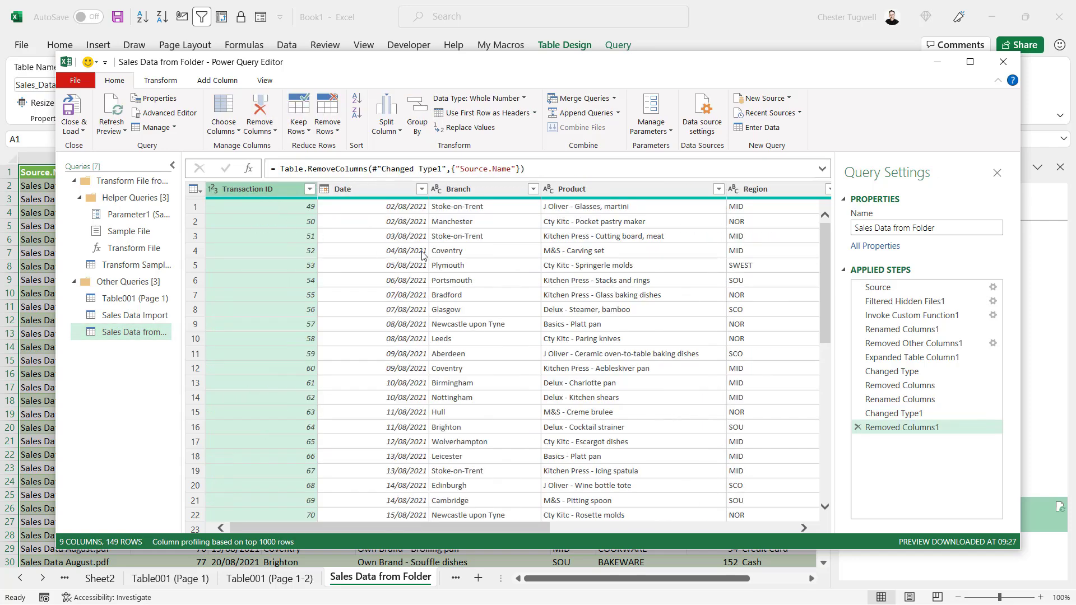
click(71, 112)
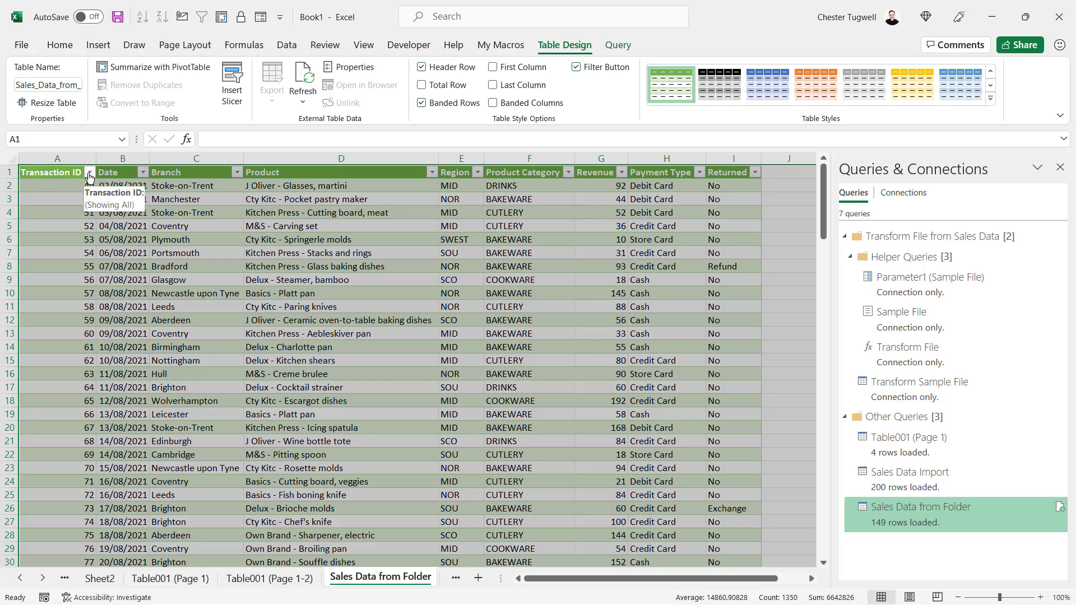
Sort the folder sales table by Transaction ID from smallest to largest
click(90, 172)
click(55, 191)
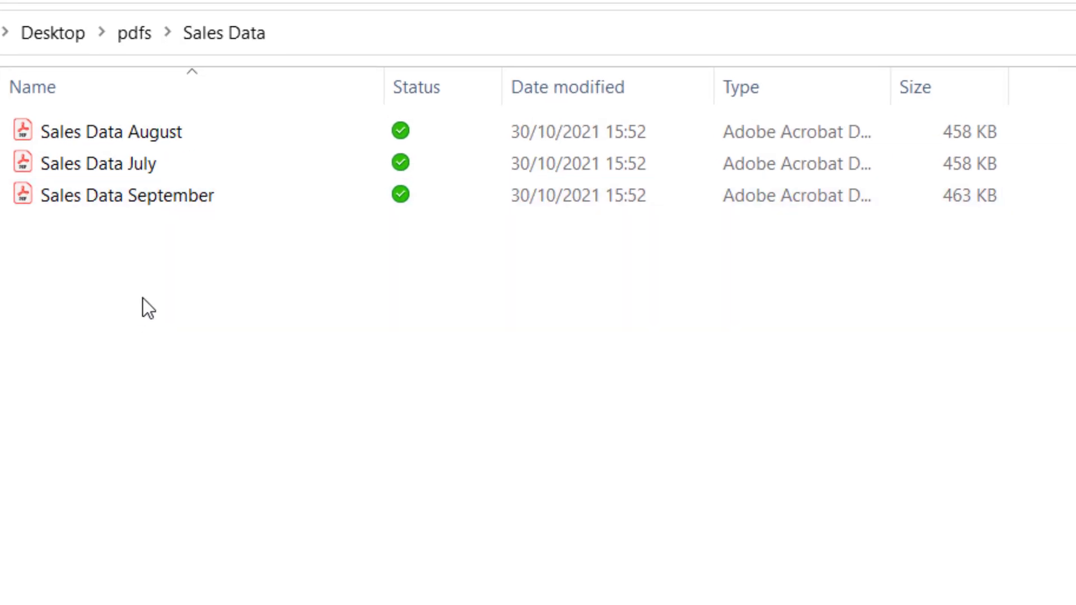
Paste the Sales Data October PDF into the Sales Data folder in File Explorer
key(ctrl+v)
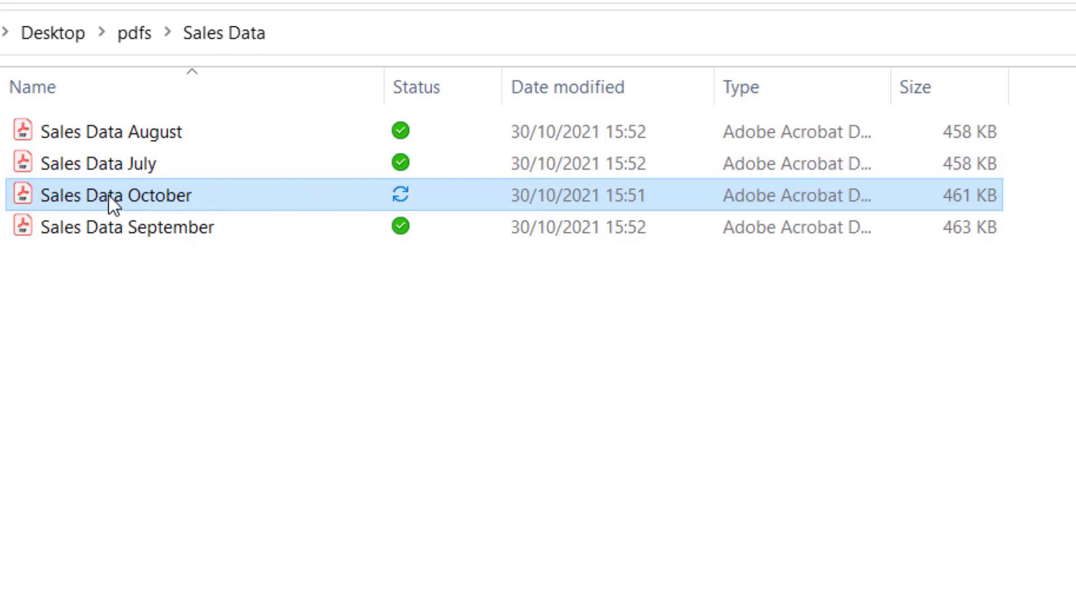
click(308, 401)
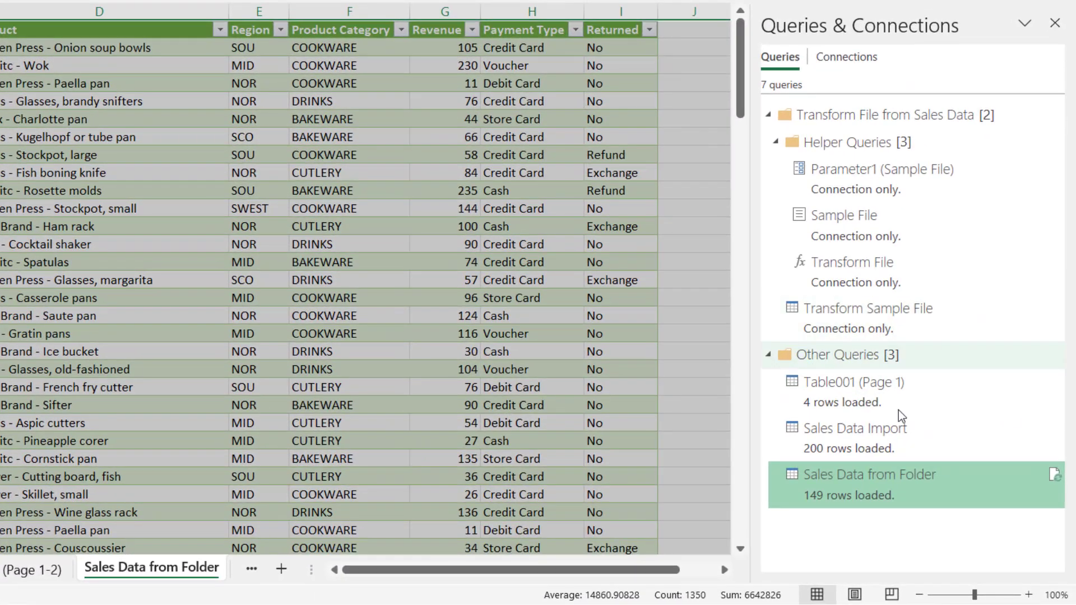
In Excel, refresh the Sales Data from Folder query and check the October rows at the end of the table
mouse_move(1018, 486)
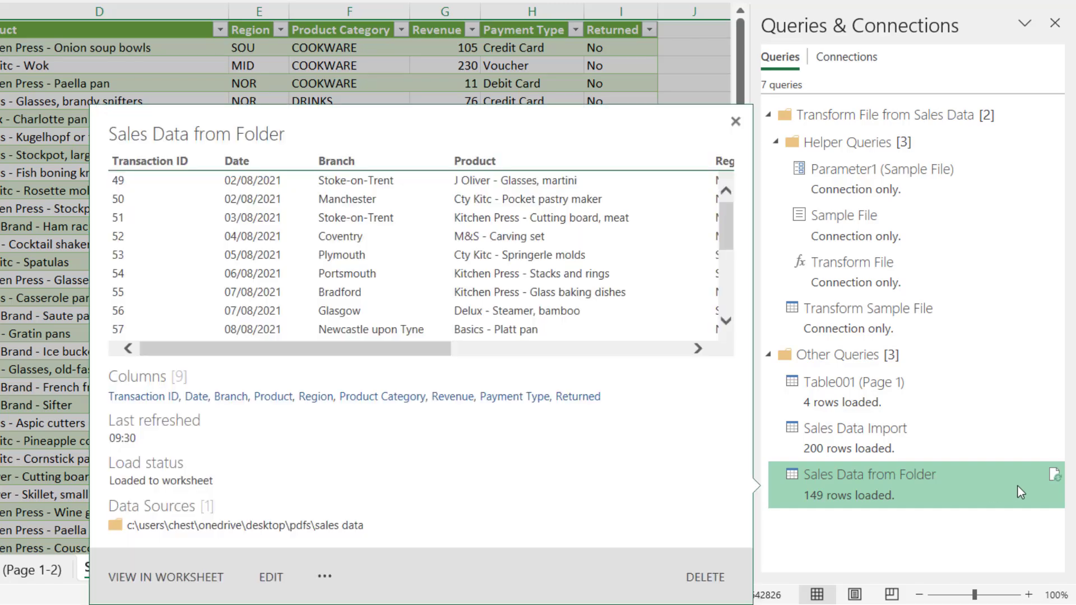
click(1055, 476)
drag(737, 43, 738, 479)
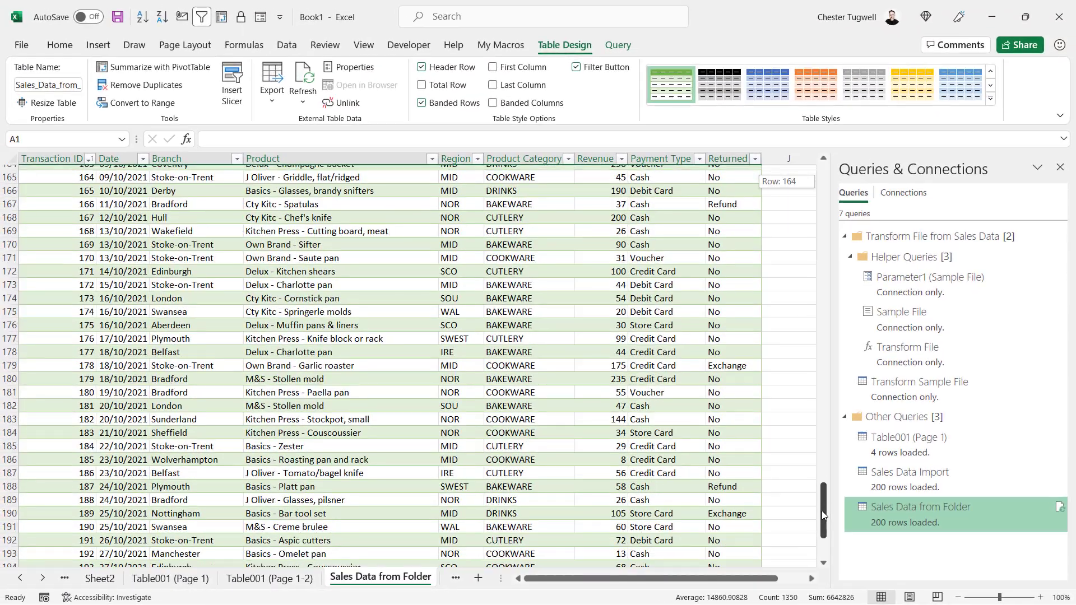
drag(822, 510, 822, 526)
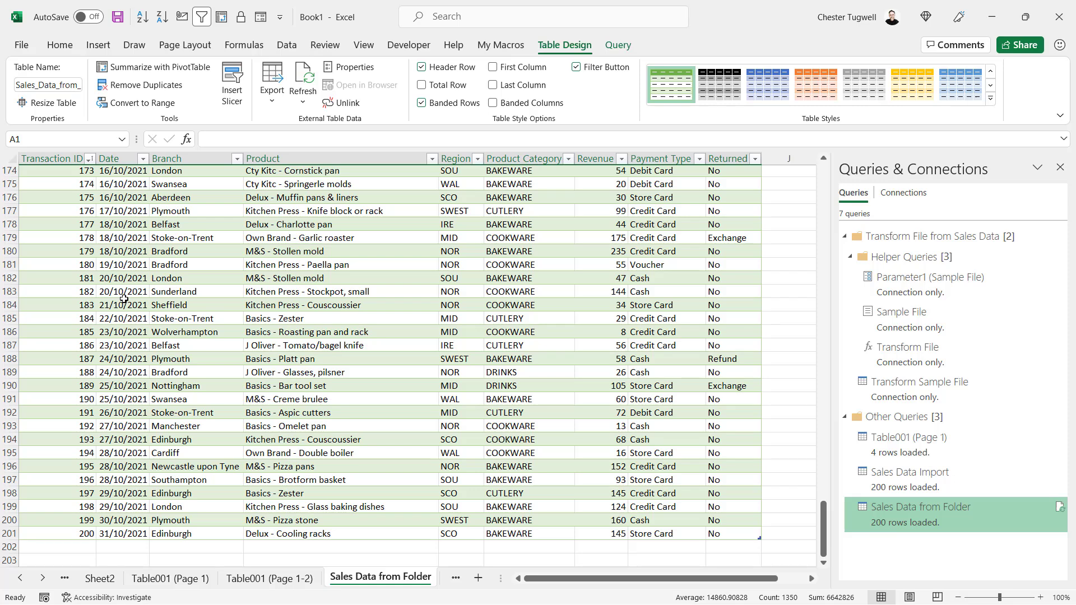
mouse_move(893, 513)
scroll(621, 322, up, 7)
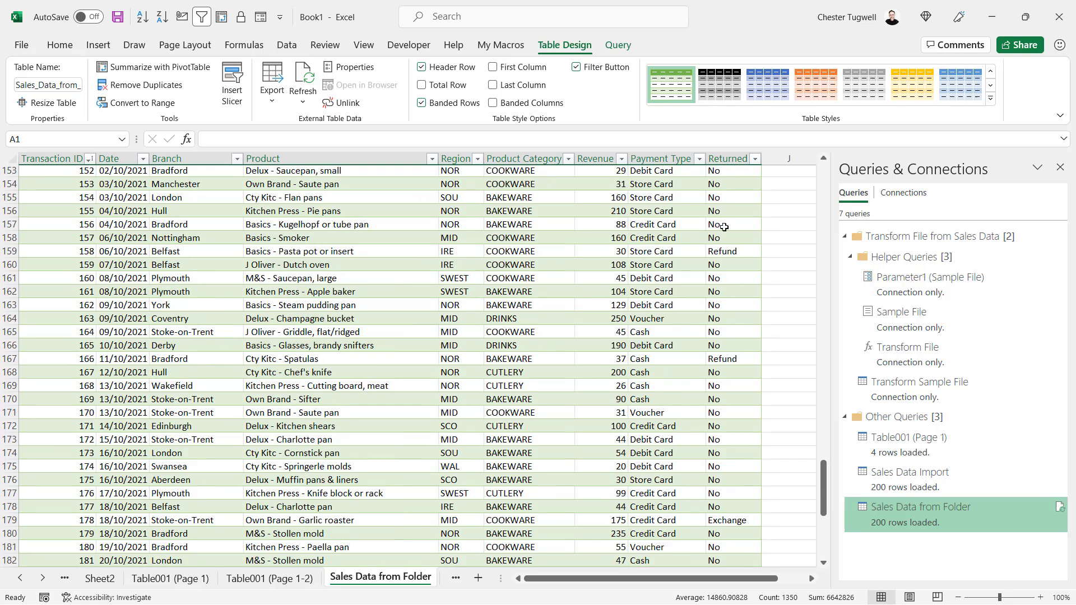
scroll(693, 256, up, 4)
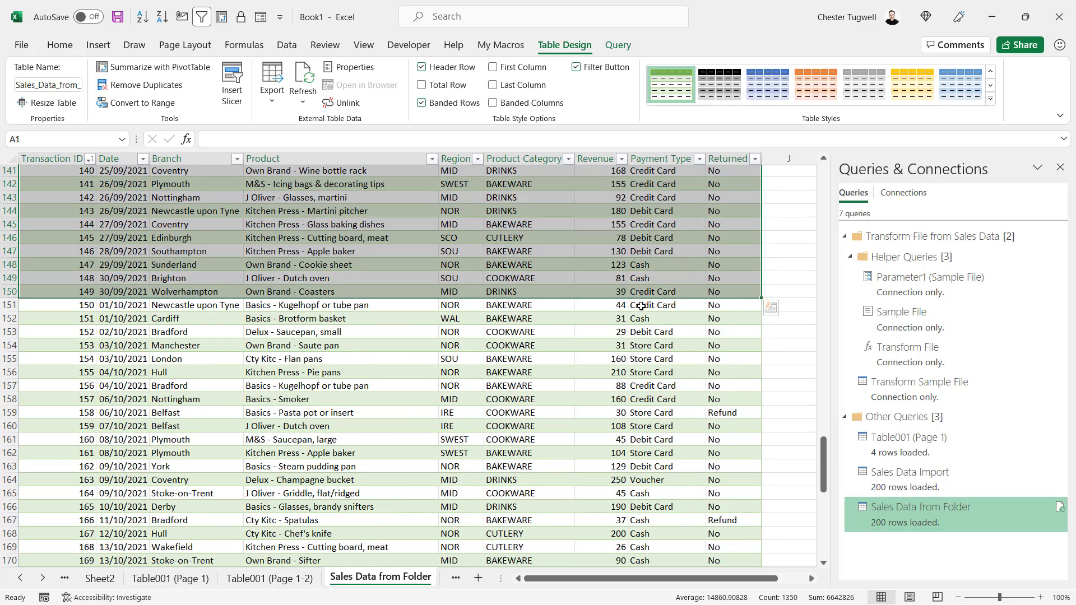
click(669, 342)
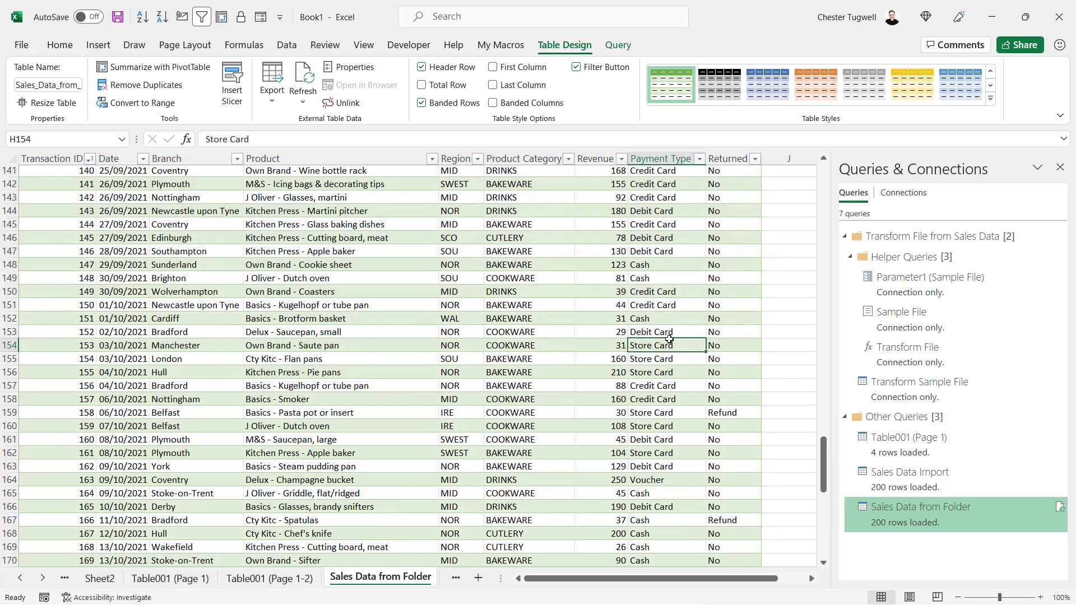
Edit the Sales Data from Folder query to filter out Refund rows in the Returned column, and load the result to the worksheet
right_click(935, 513)
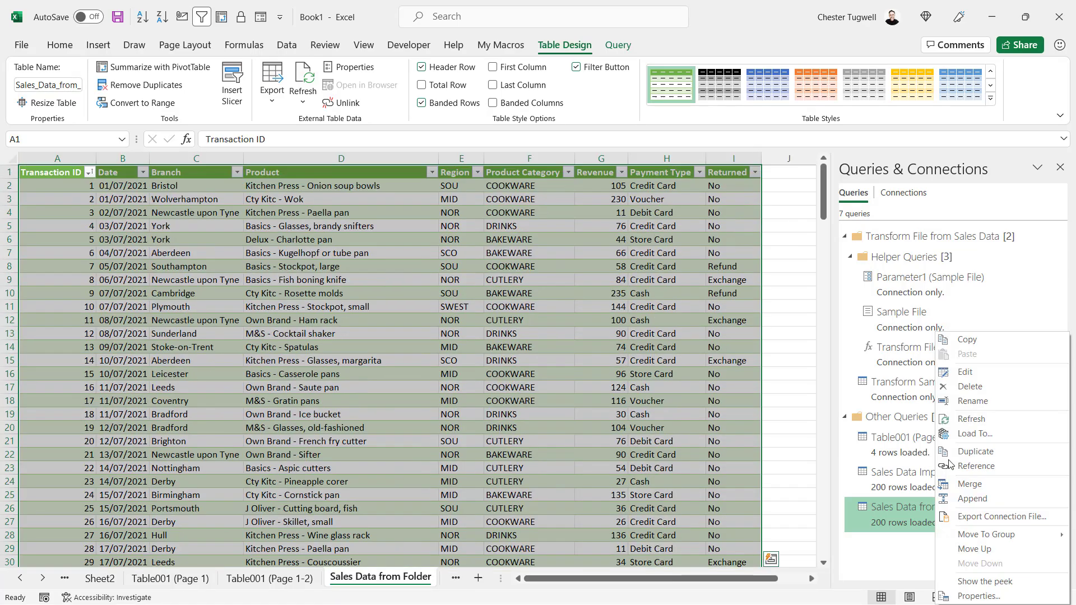
click(957, 371)
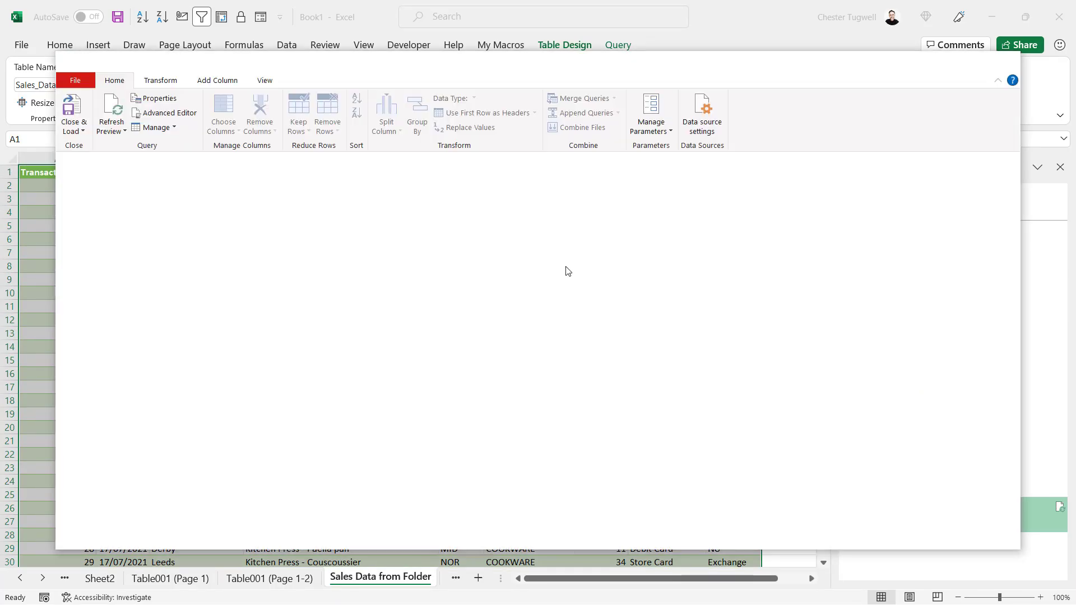
drag(538, 527, 835, 551)
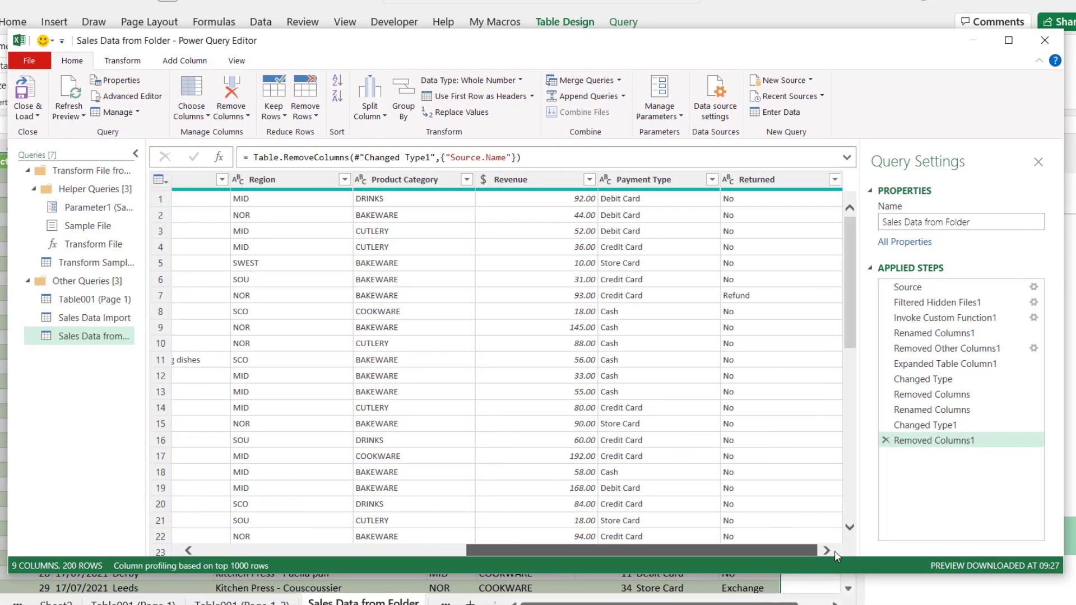
click(834, 179)
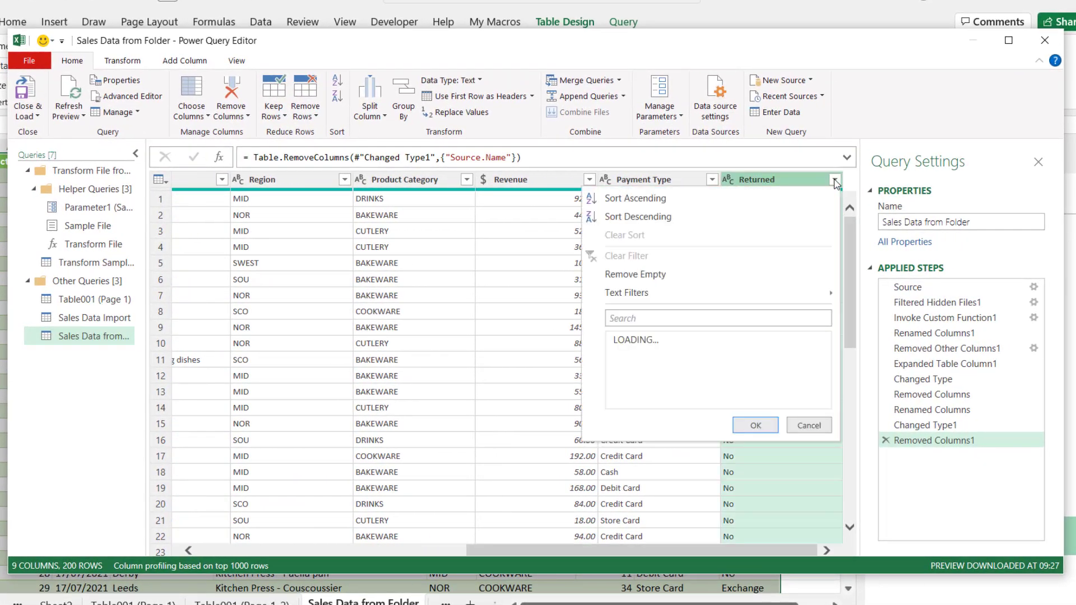
click(618, 386)
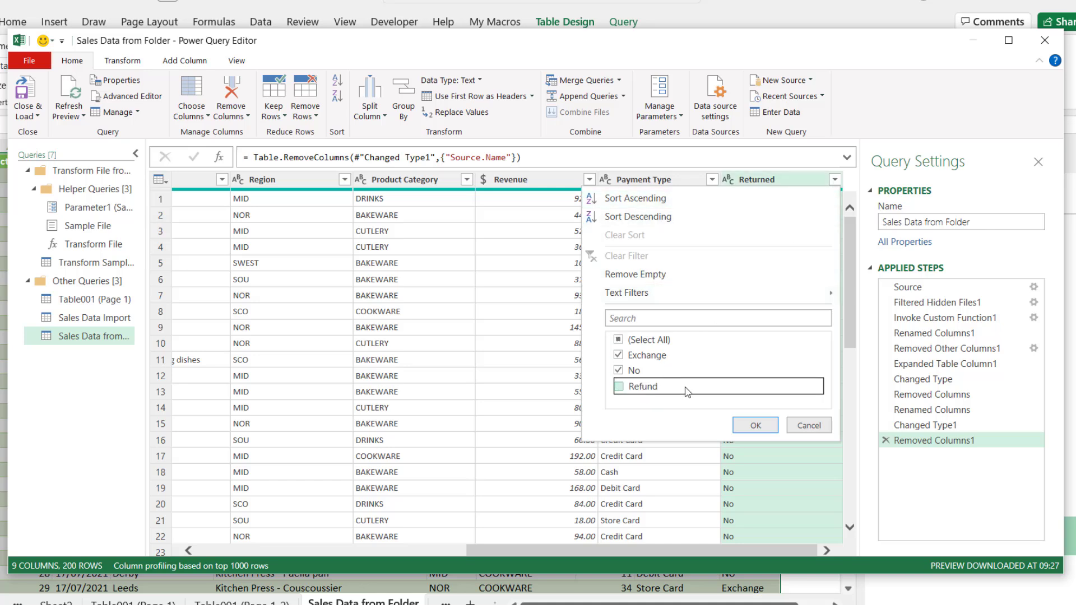
click(755, 426)
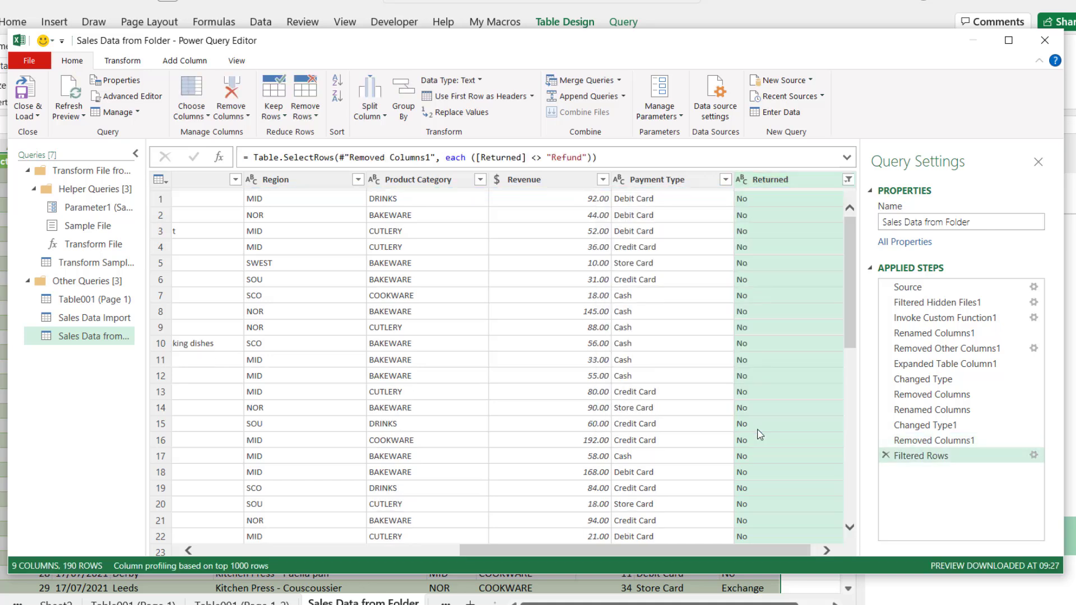
click(40, 97)
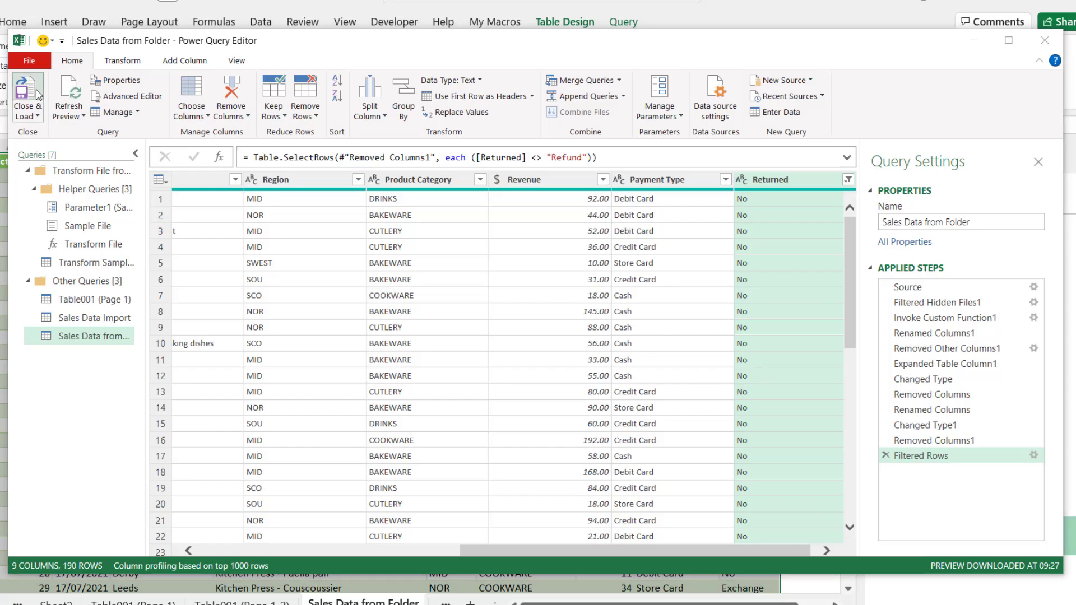